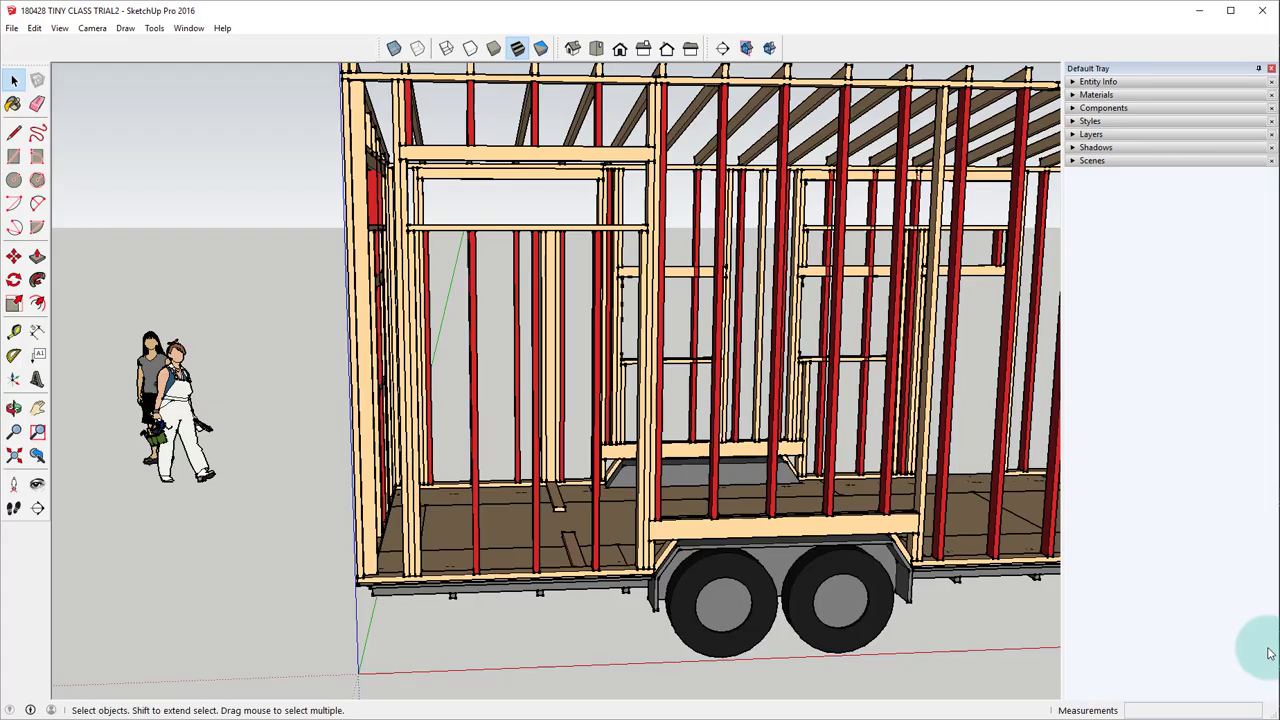
Select the stud at the end of the wall and copy it.
{"action": "middle_click_drag", "start_coordinate": [1094, 634], "coordinate": [600, 585]}
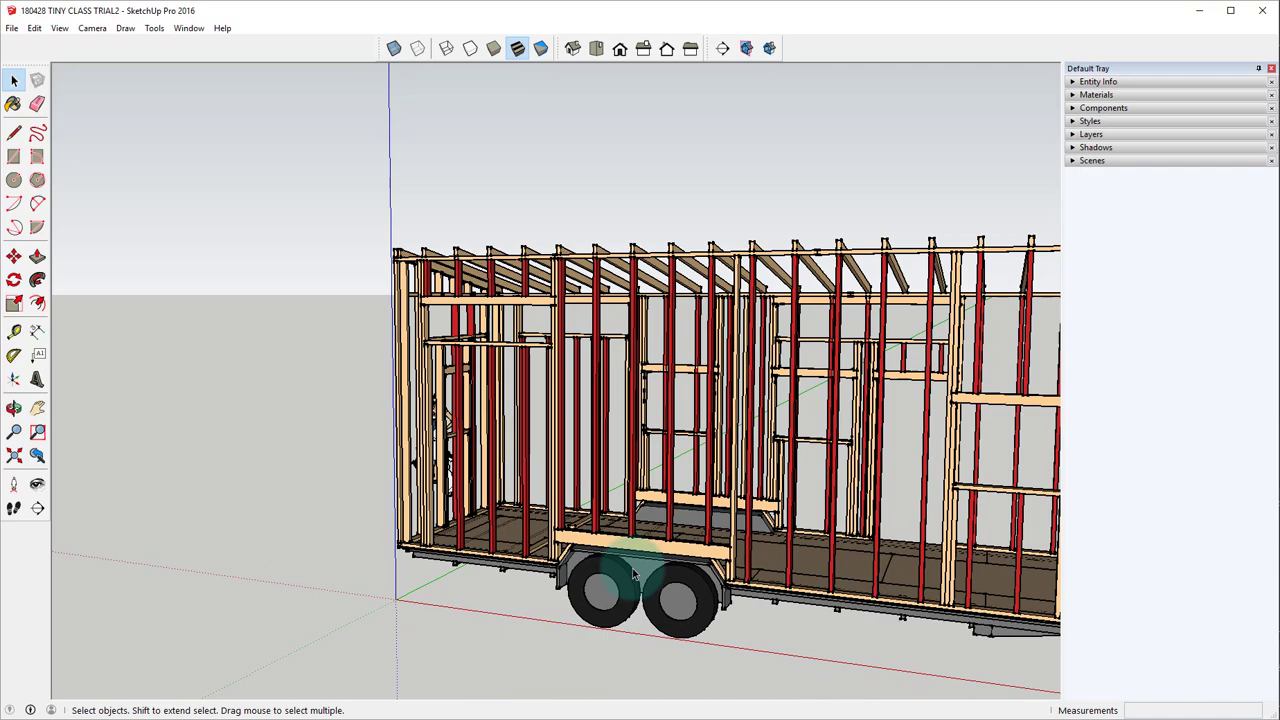
{"action": "scroll", "coordinate": [650, 570], "scroll_direction": "down", "scroll_amount": 3}
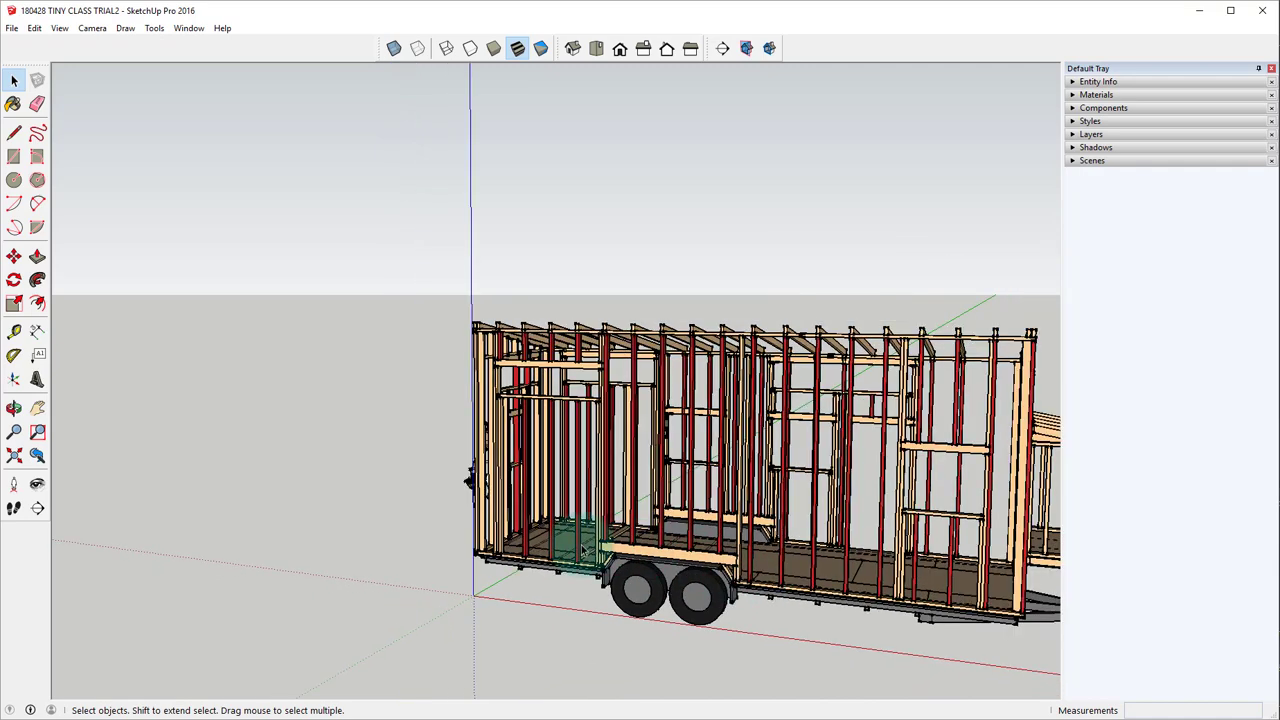
{"action": "mouse_move", "coordinate": [590, 555]}
{"action": "middle_mouse_down"}
{"action": "mouse_move", "coordinate": [605, 558]}
{"action": "mouse_move", "coordinate": [593, 565]}
{"action": "middle_mouse_up"}
{"action": "scroll", "coordinate": [593, 565], "scroll_direction": "up", "scroll_amount": 5}
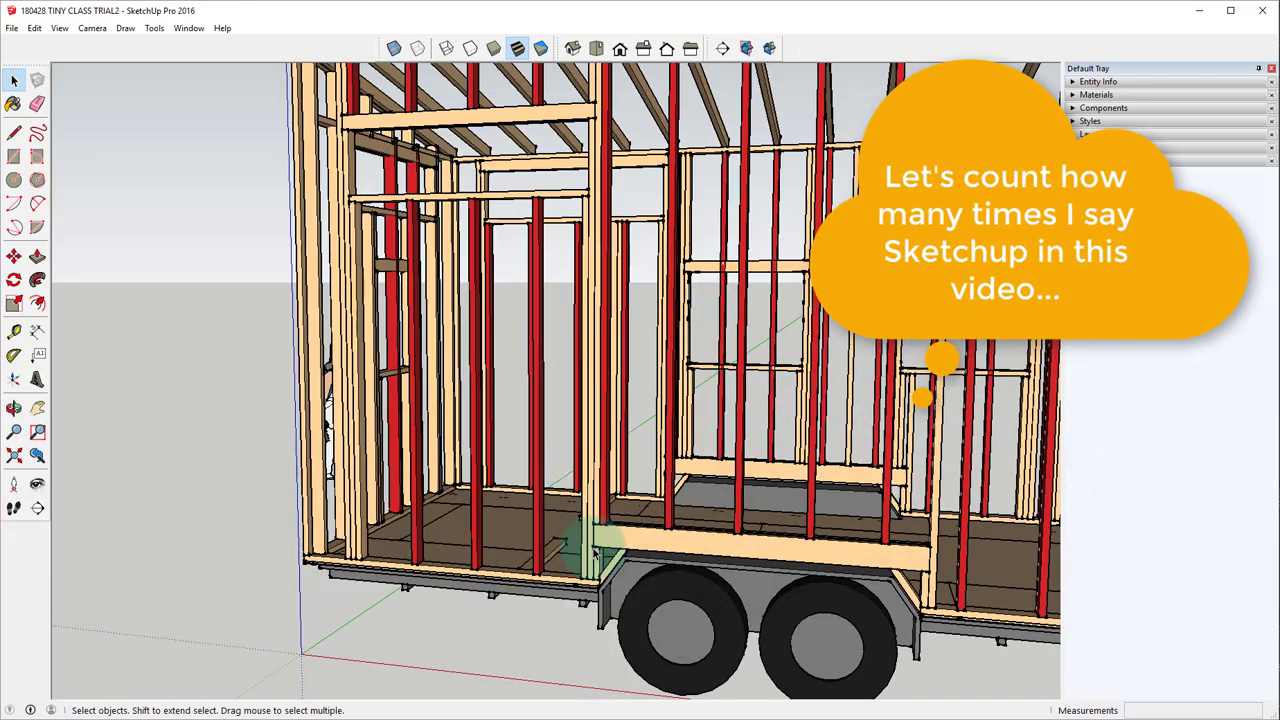
{"action": "middle_click_drag", "start_coordinate": [593, 553], "coordinate": [798, 557]}
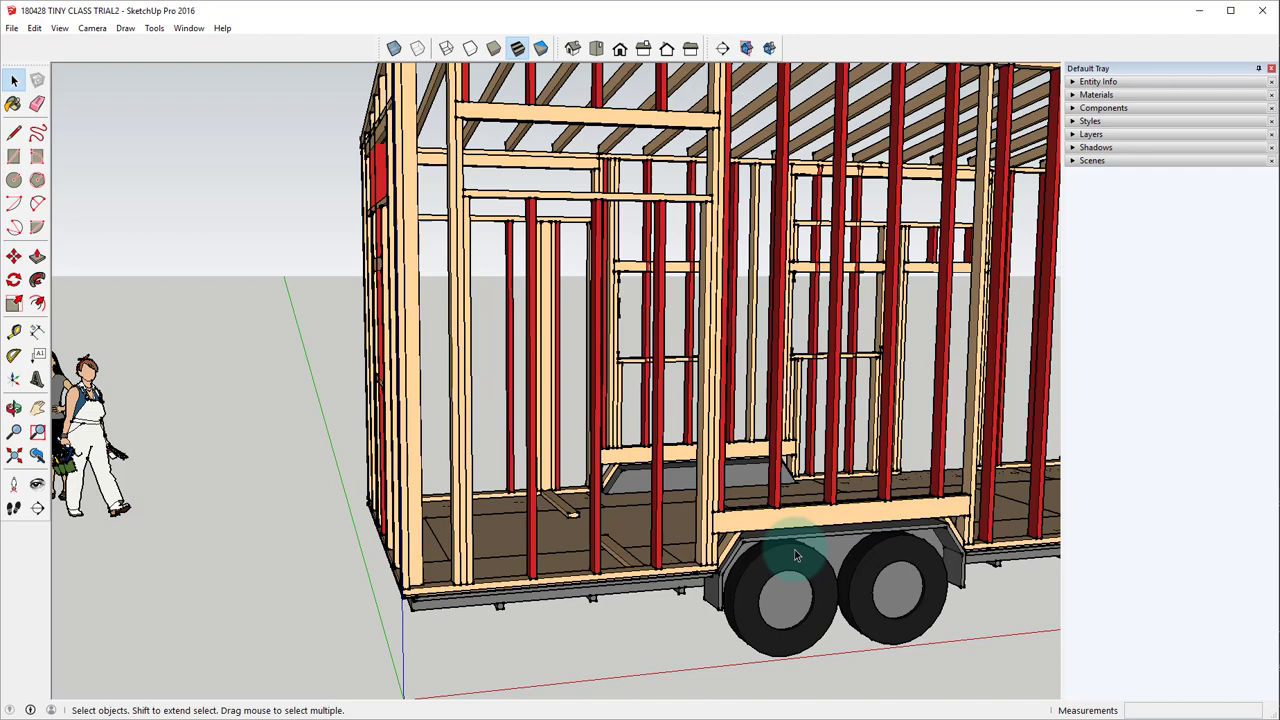
{"action": "scroll", "coordinate": [794, 553], "scroll_direction": "up", "scroll_amount": 10}
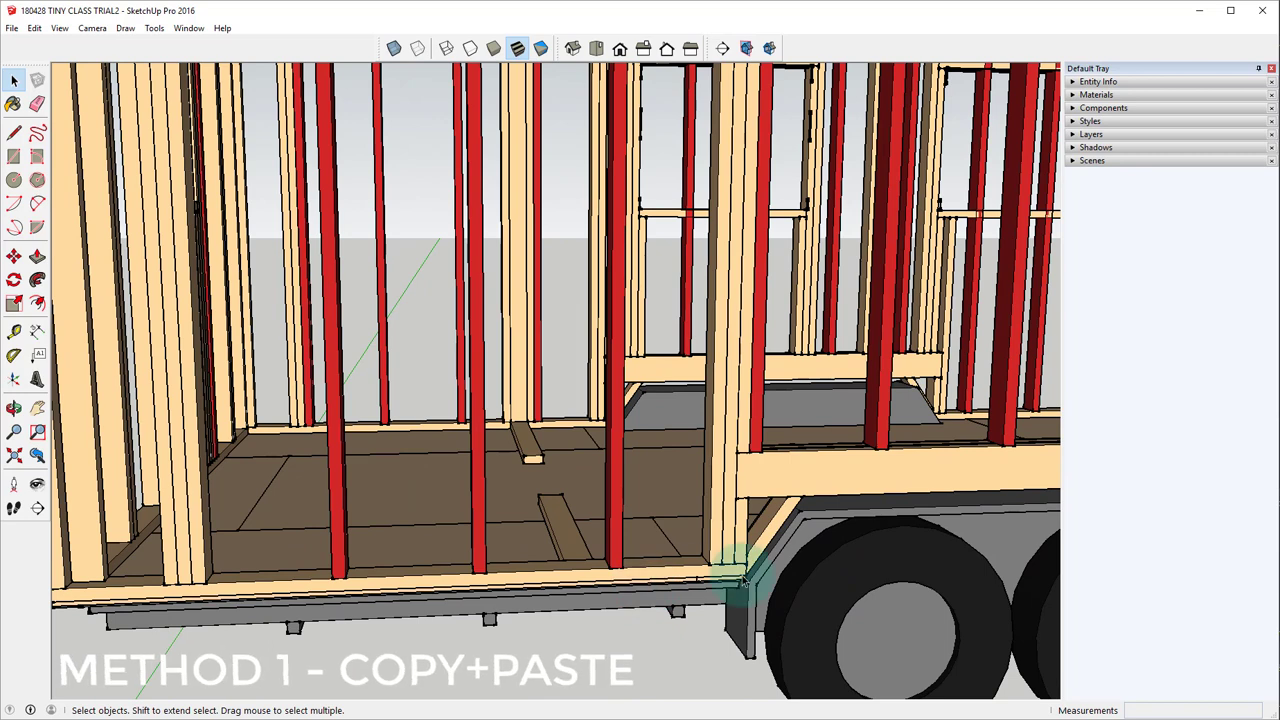
{"action": "scroll", "coordinate": [736, 585], "scroll_direction": "up", "scroll_amount": 2}
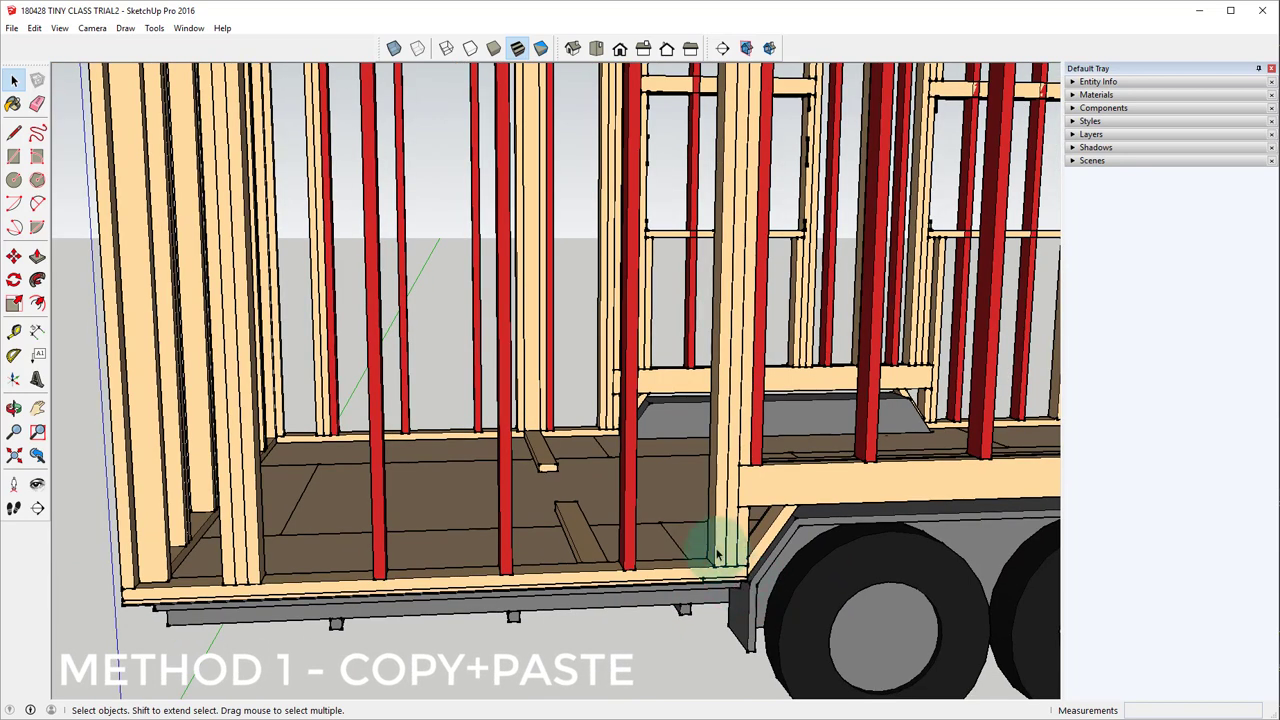
{"action": "left_click", "coordinate": [716, 555]}
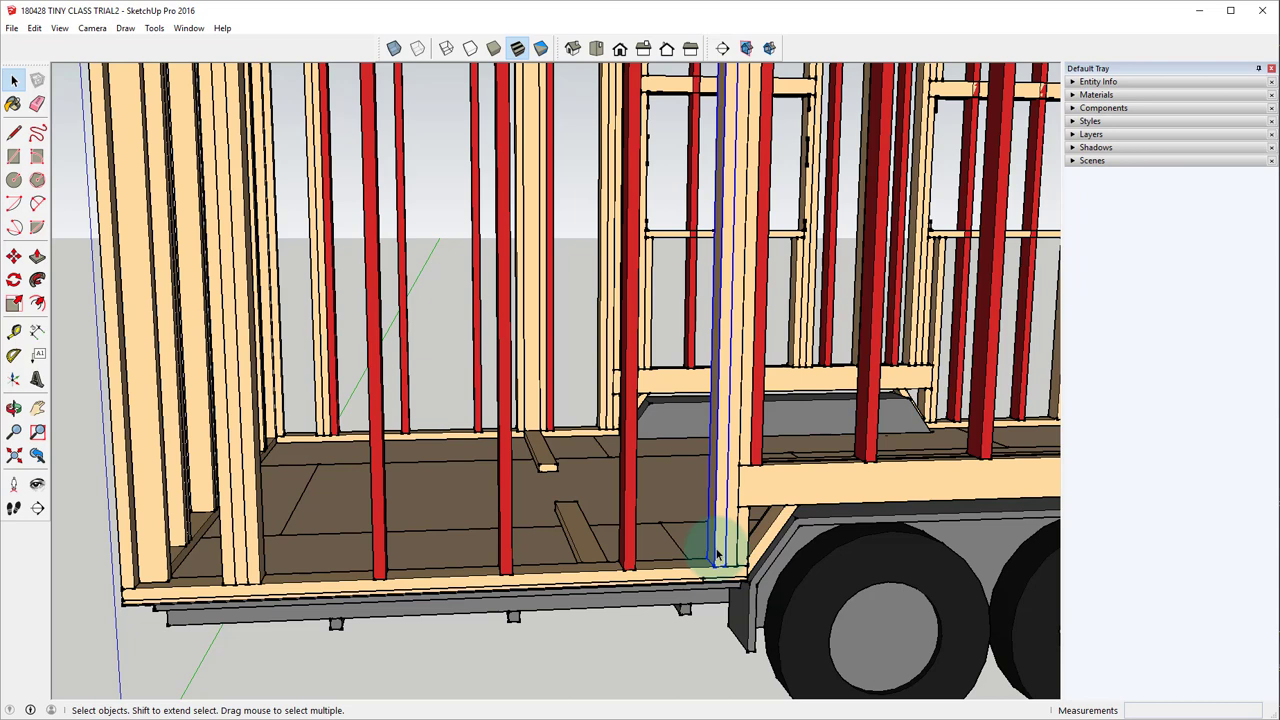
{"action": "key", "text": "ctrl+c"}
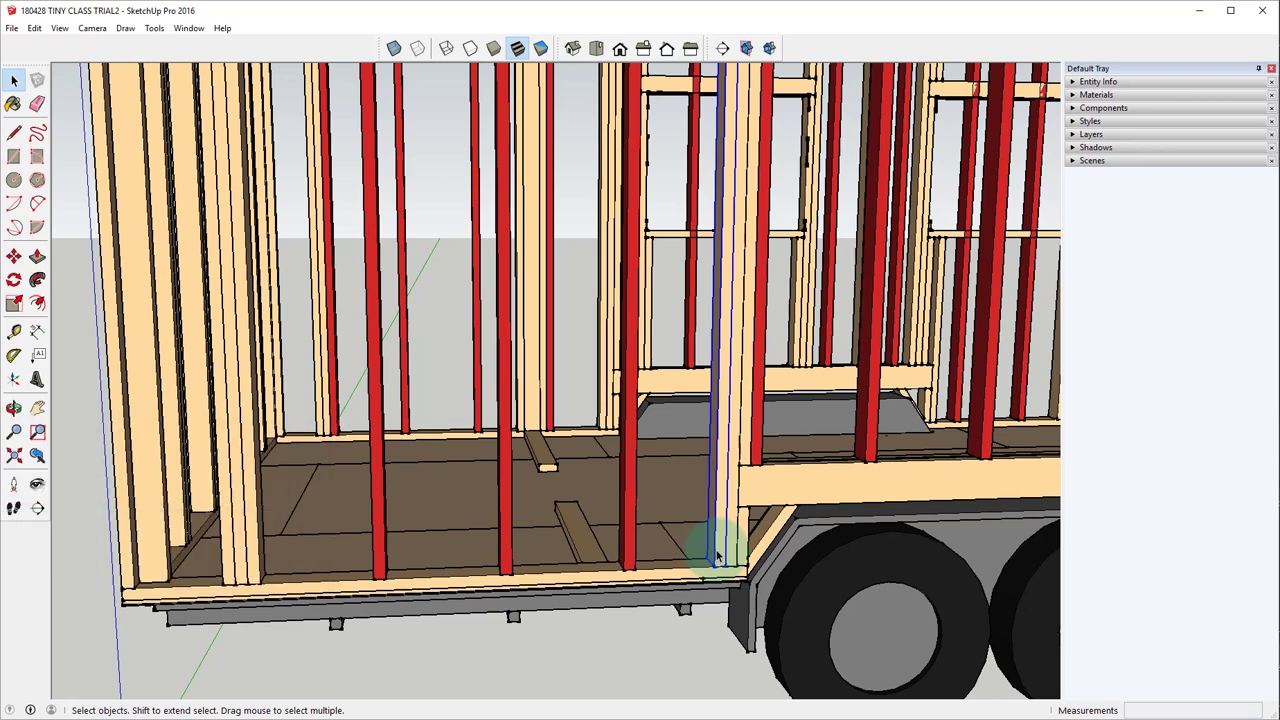
Paste the copied stud, then cancel its placement.
{"action": "key", "text": "ctrl+v"}
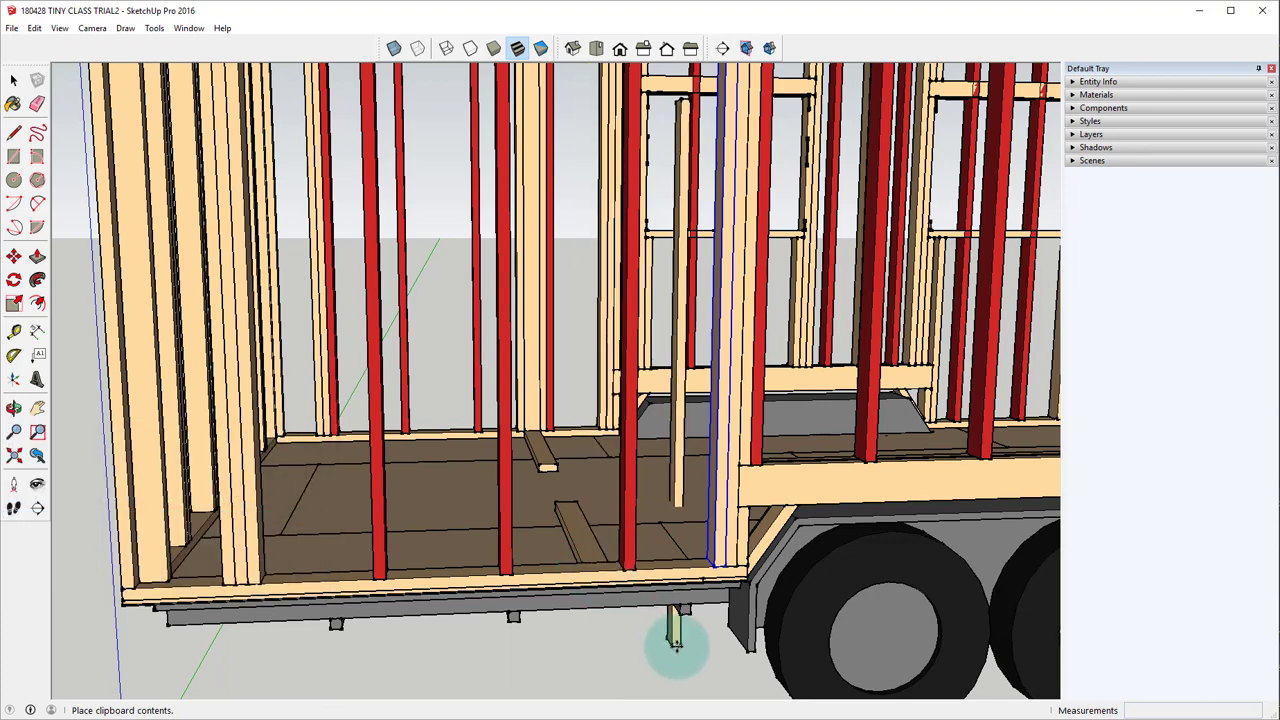
{"action": "scroll", "coordinate": [598, 570], "scroll_direction": "down", "scroll_amount": 3}
{"action": "scroll", "coordinate": [600, 580], "scroll_direction": "up", "scroll_amount": 3}
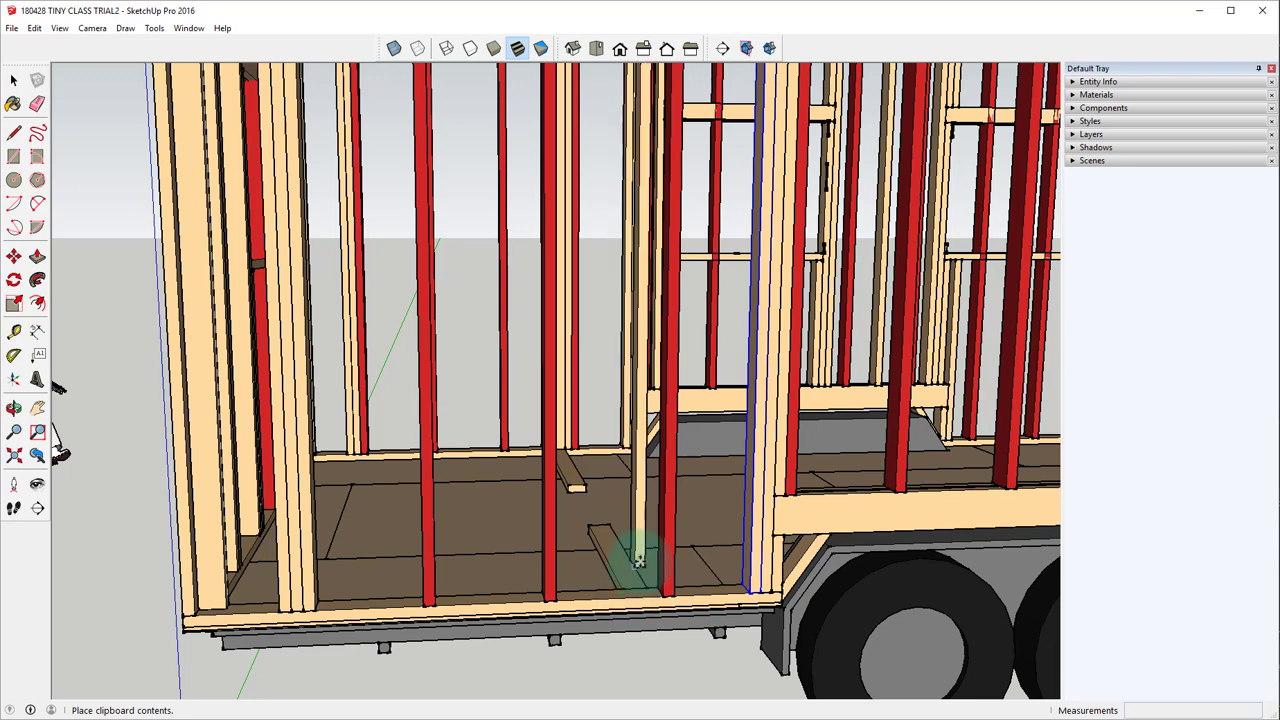
{"action": "key", "text": "Escape"}
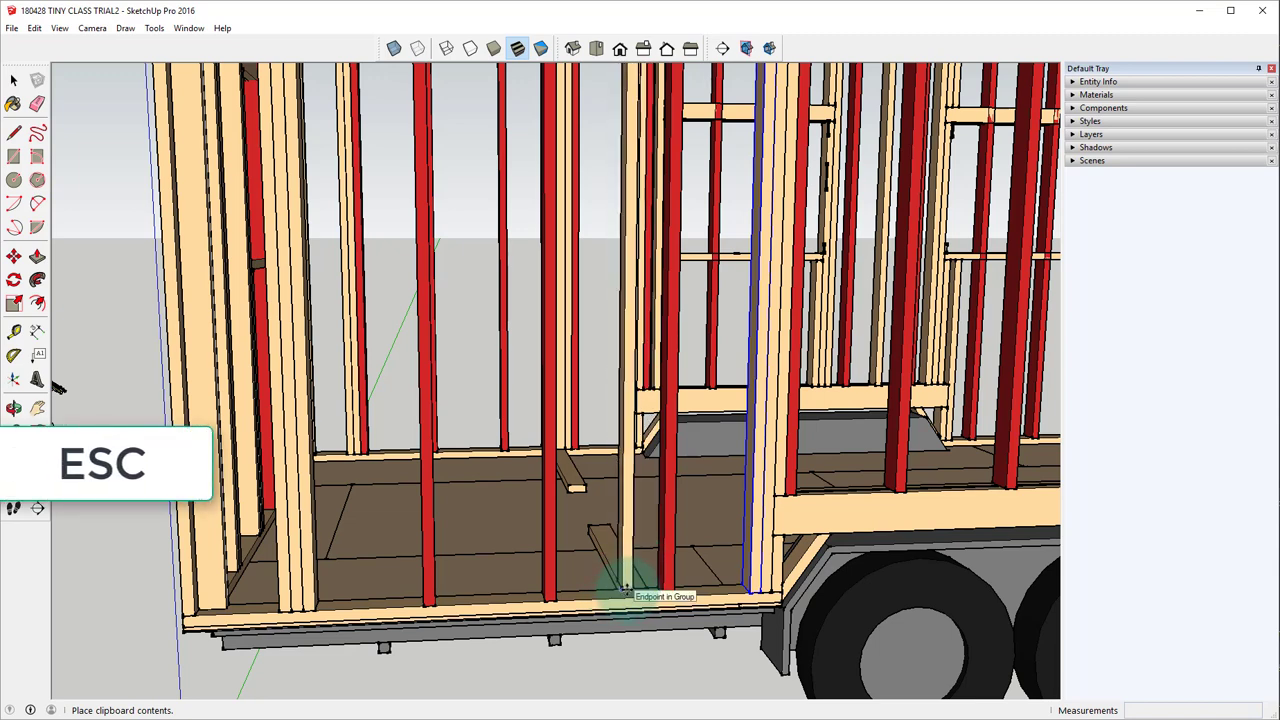
{"action": "key", "text": "Escape"}
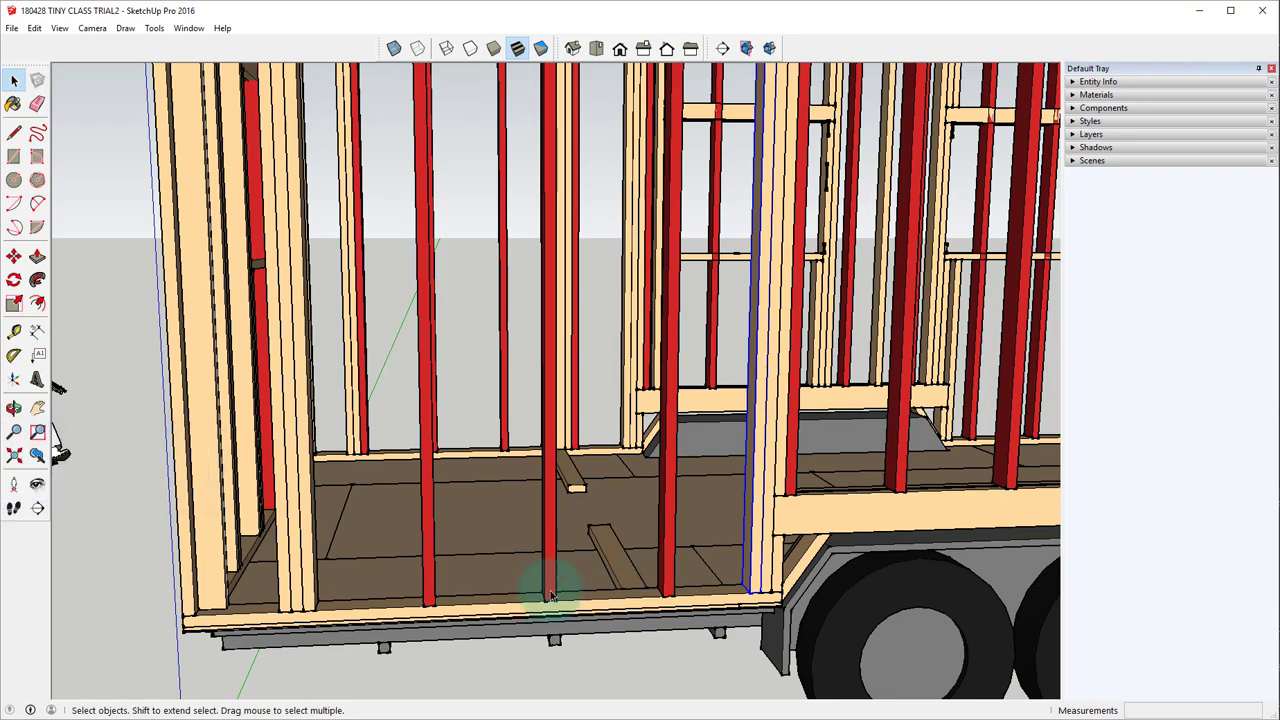
Select both red studs standing above the wheel well.
{"action": "middle_click_drag", "start_coordinate": [545, 585], "coordinate": [786, 572]}
{"action": "scroll", "coordinate": [657, 306], "scroll_direction": "up", "scroll_amount": 3}
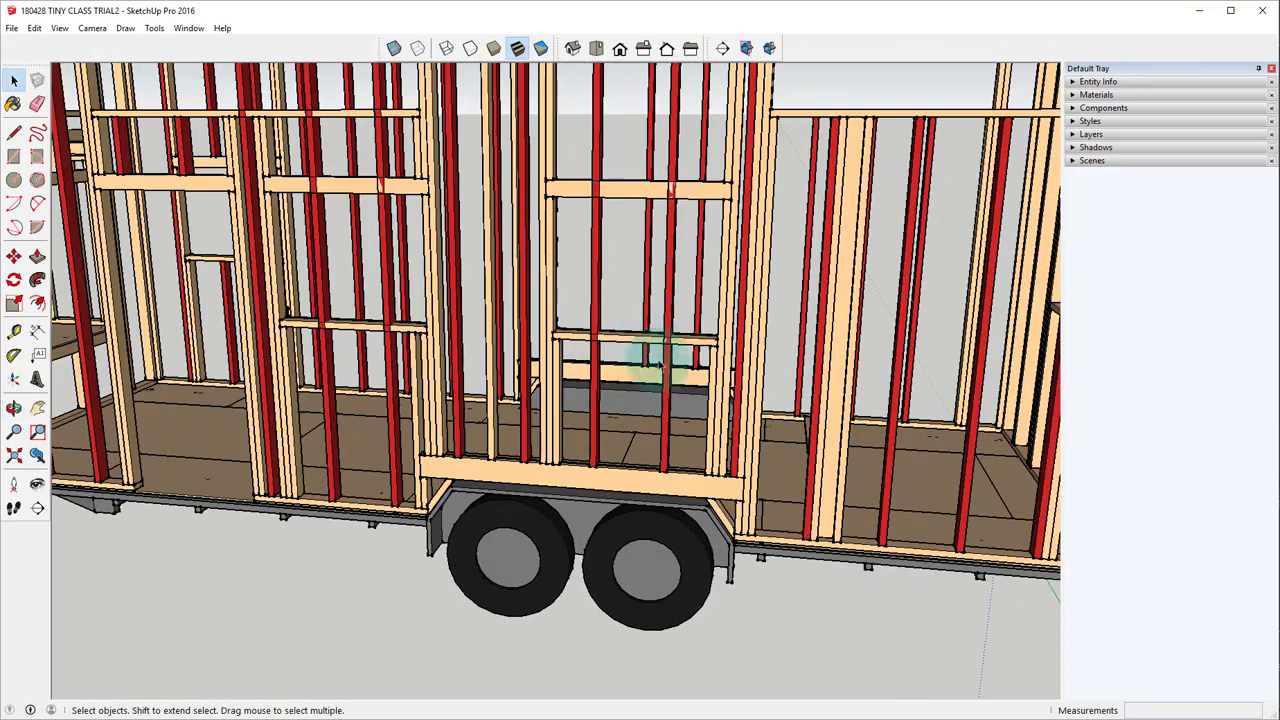
{"action": "left_click", "coordinate": [668, 415]}
{"action": "scroll", "coordinate": [670, 470], "scroll_direction": "down", "scroll_amount": 5}
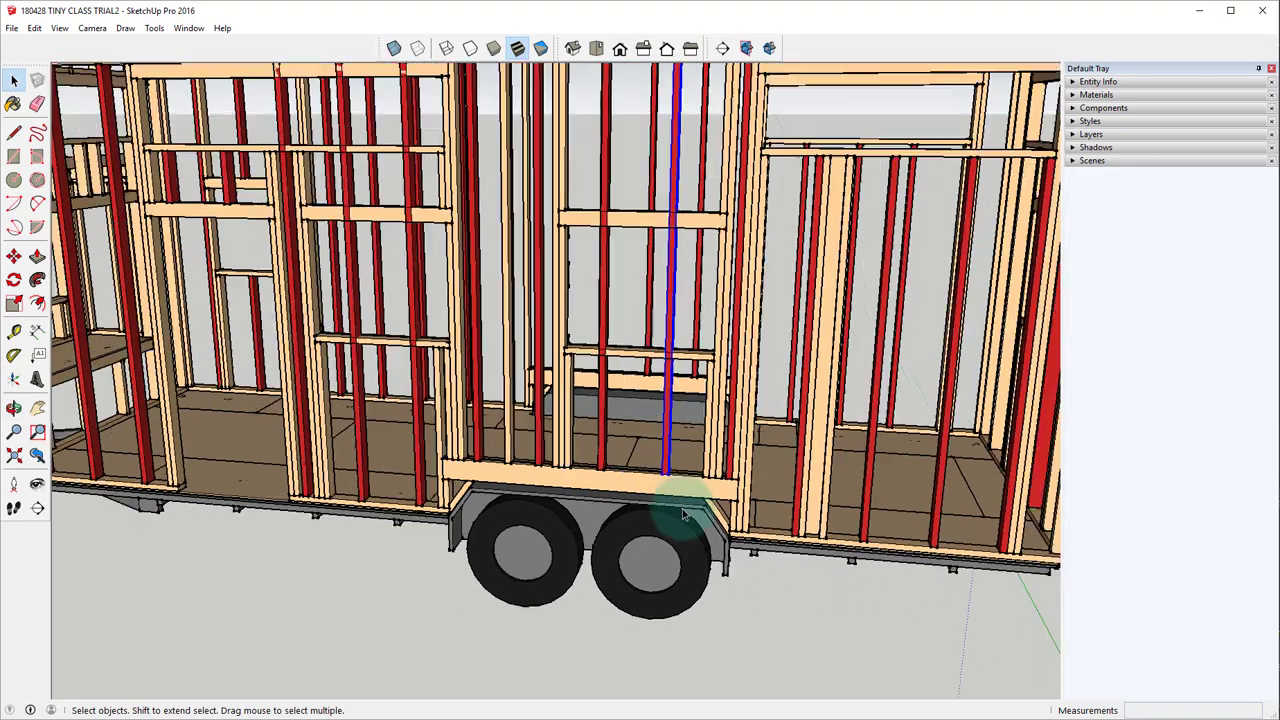
{"action": "scroll", "coordinate": [629, 416], "scroll_direction": "up", "scroll_amount": 6}
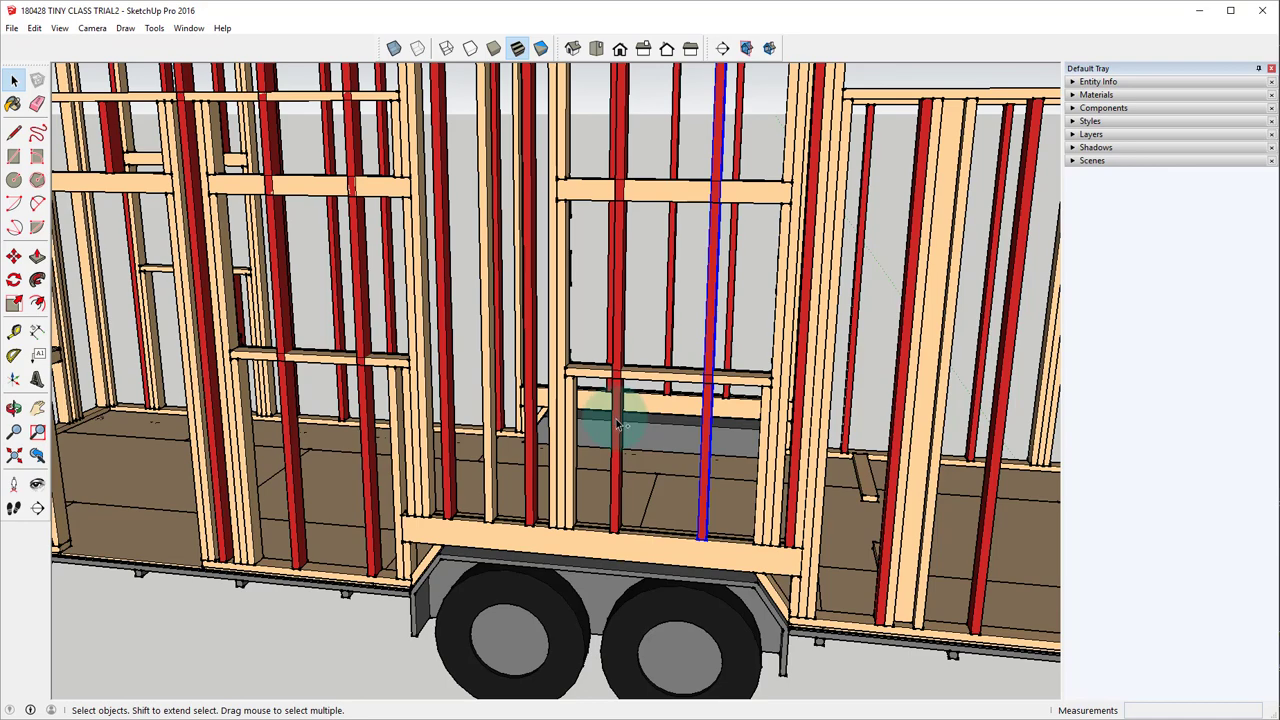
{"action": "left_click", "coordinate": [618, 425], "text": "shift"}
{"action": "scroll", "coordinate": [618, 425], "scroll_direction": "down", "scroll_amount": 3}
{"action": "scroll", "coordinate": [672, 425], "scroll_direction": "up", "scroll_amount": 4}
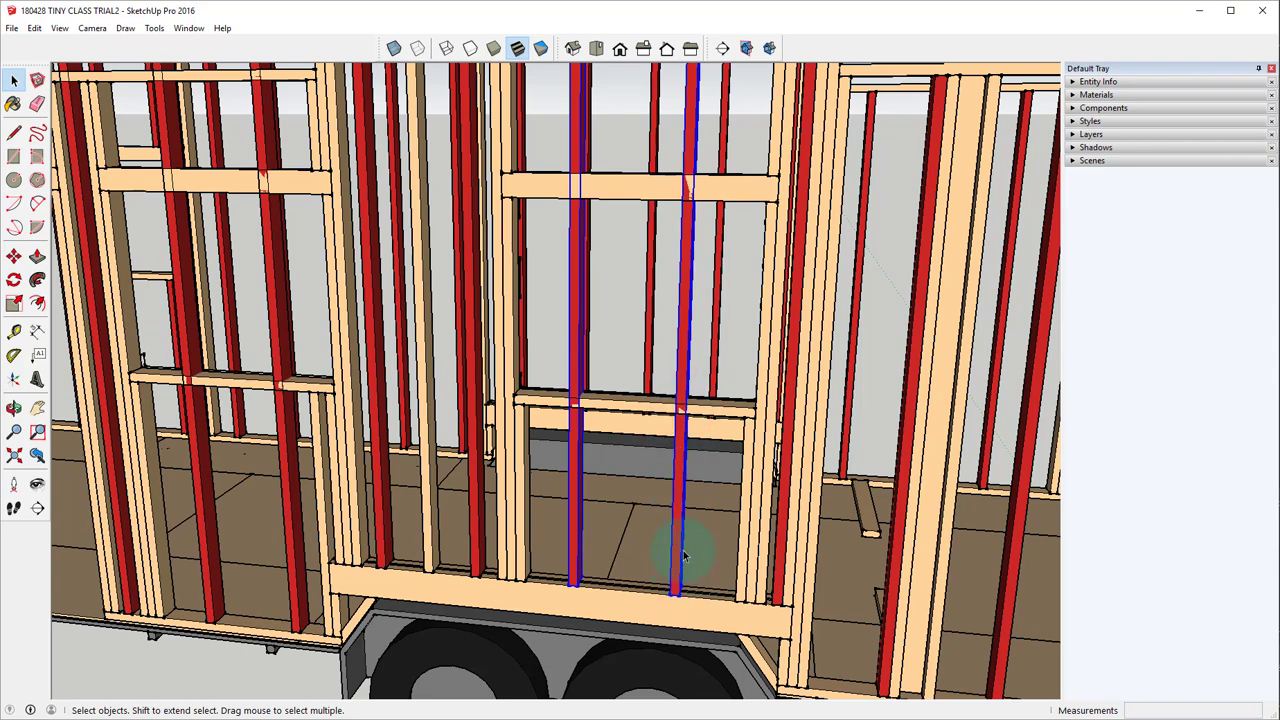
Copy the two red studs and paste them in place with Ctrl+Shift+V.
{"action": "middle_click_drag", "start_coordinate": [686, 200], "coordinate": [725, 318]}
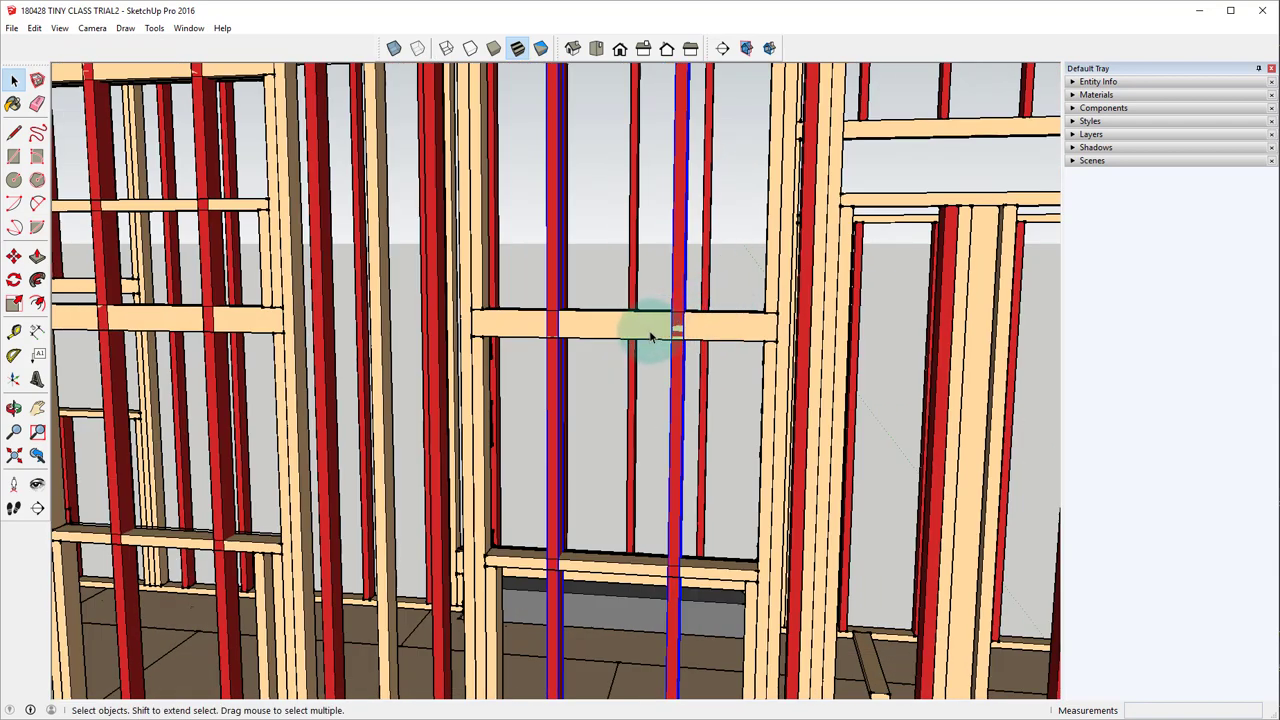
{"action": "key", "text": "ctrl+c"}
{"action": "key", "text": "ctrl+shift+v"}
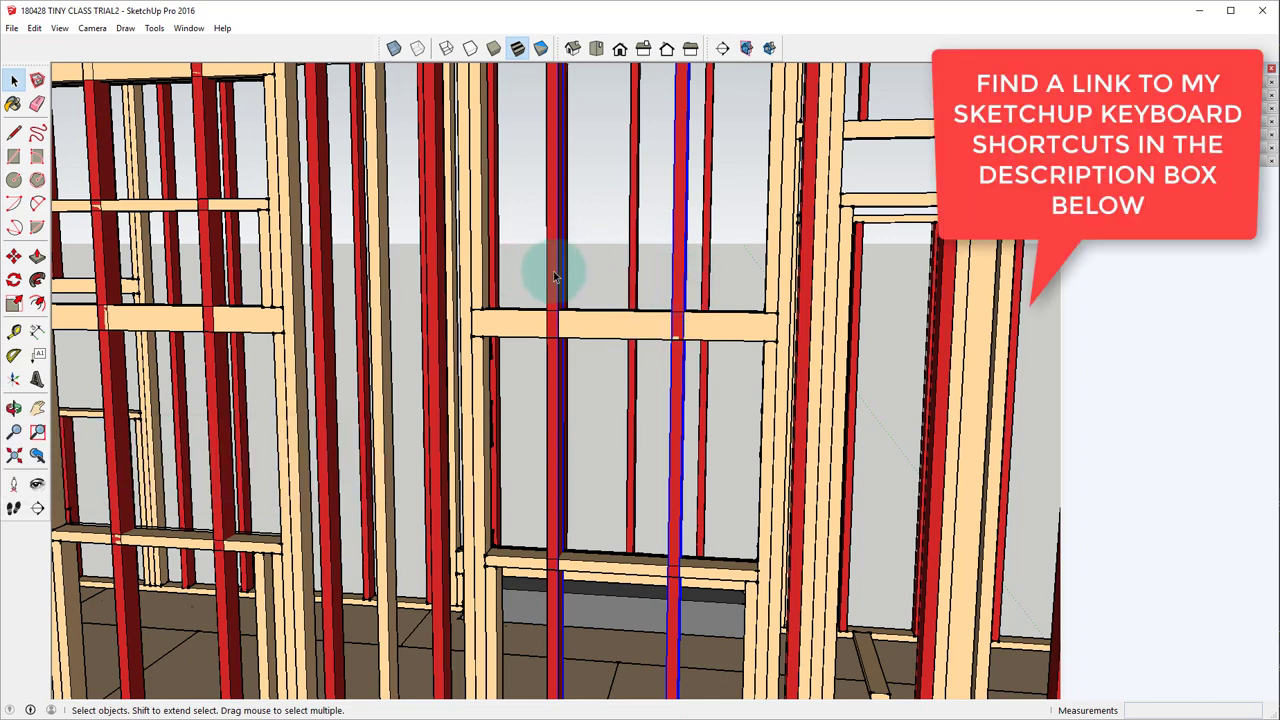
{"action": "scroll", "coordinate": [638, 278], "scroll_direction": "down", "scroll_amount": 5}
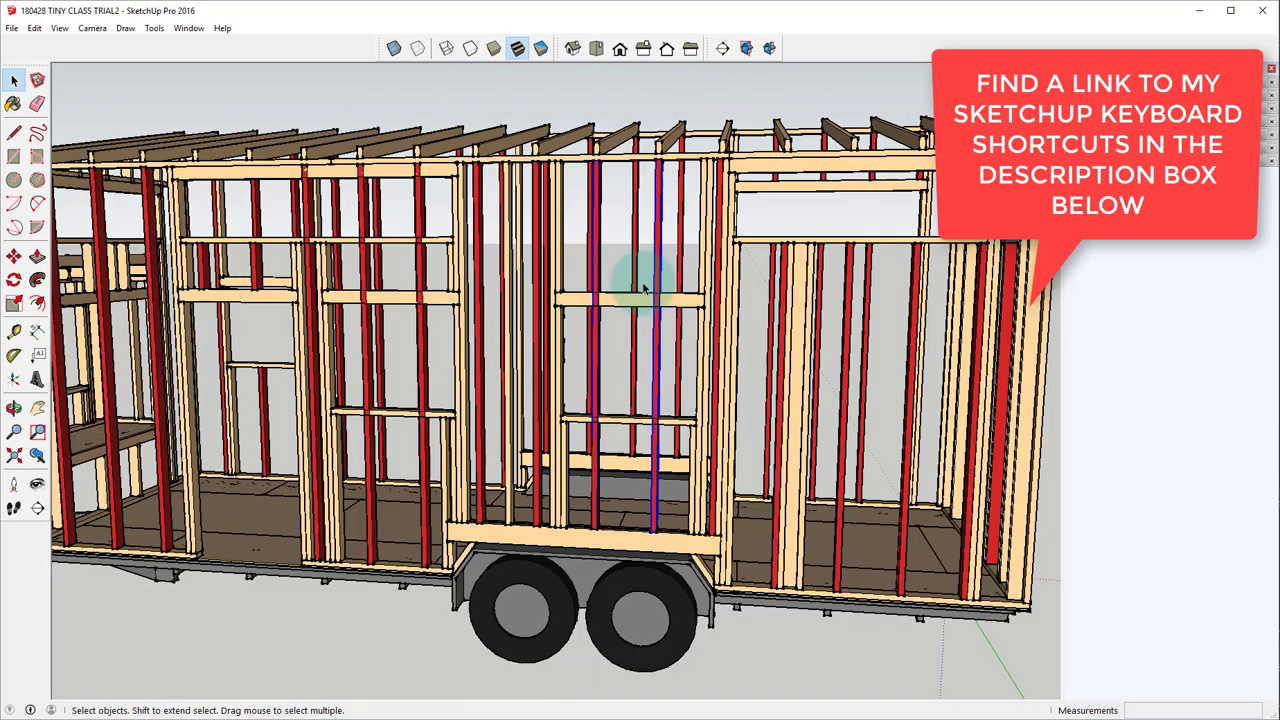
{"action": "scroll", "coordinate": [630, 530], "scroll_direction": "up", "scroll_amount": 4}
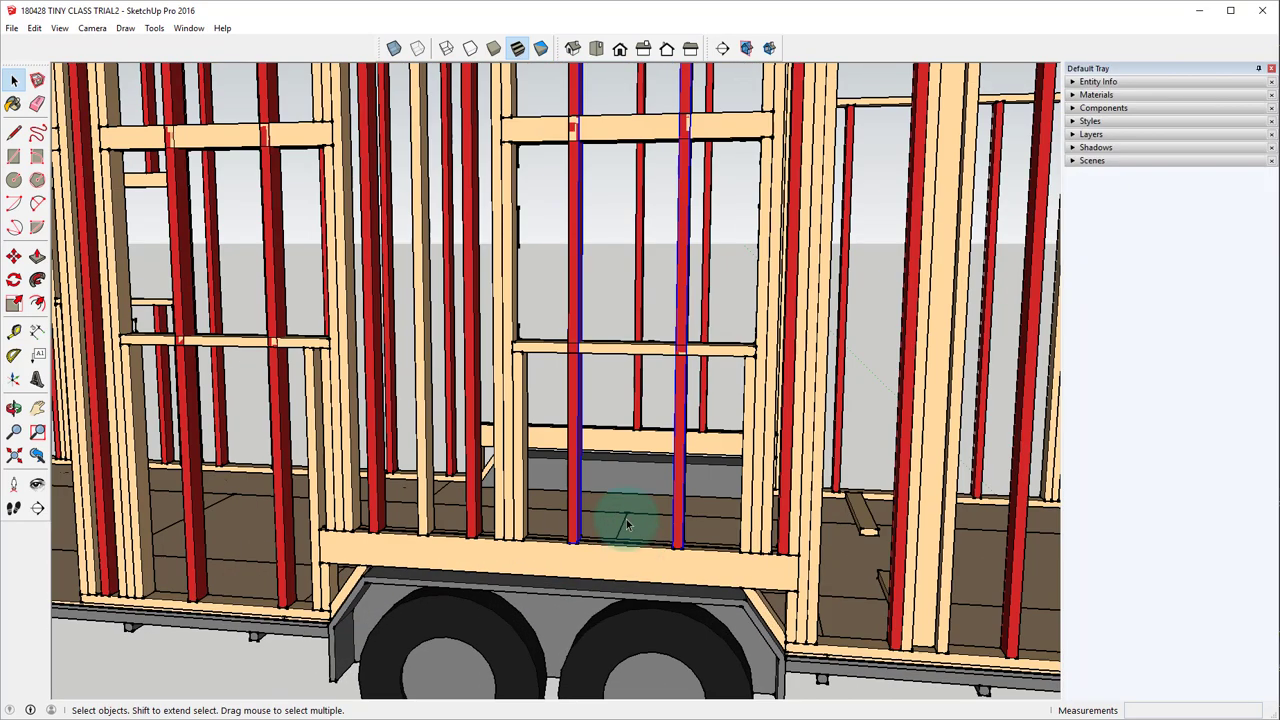
Try scaling the selected studs vertically by dragging a Scale grip.
{"action": "key", "text": "s"}
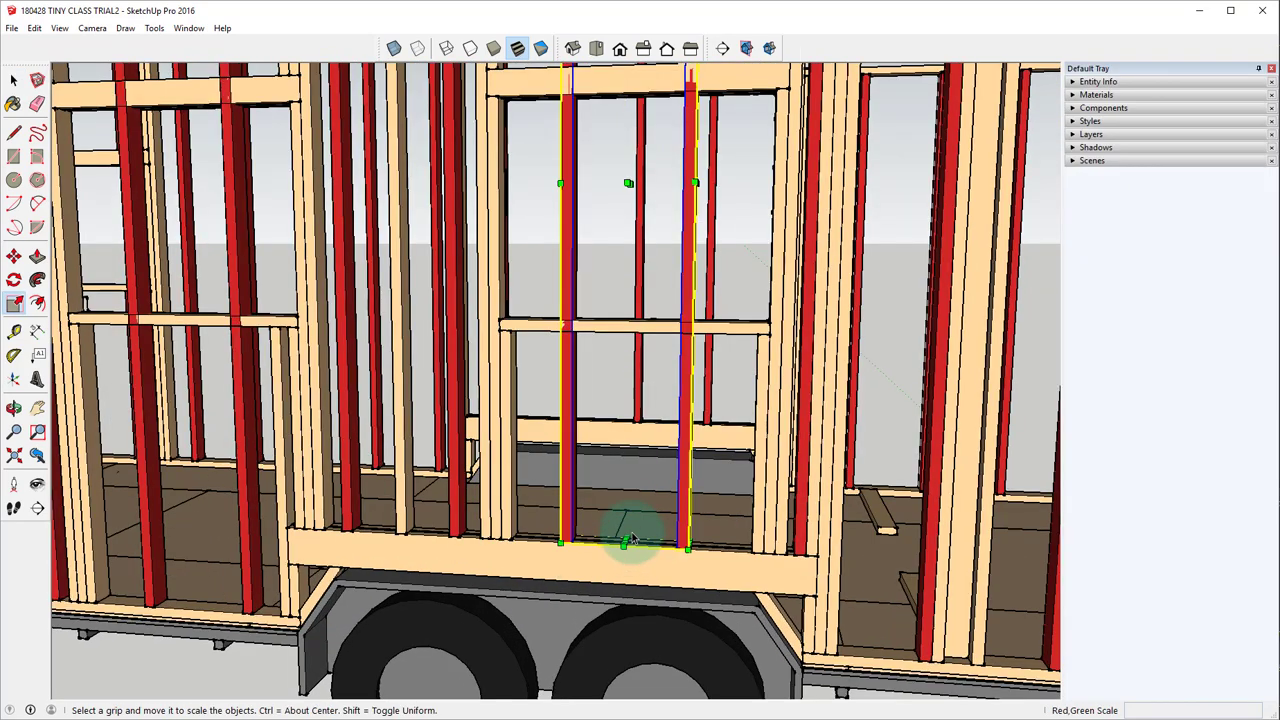
{"action": "left_click", "coordinate": [16, 306]}
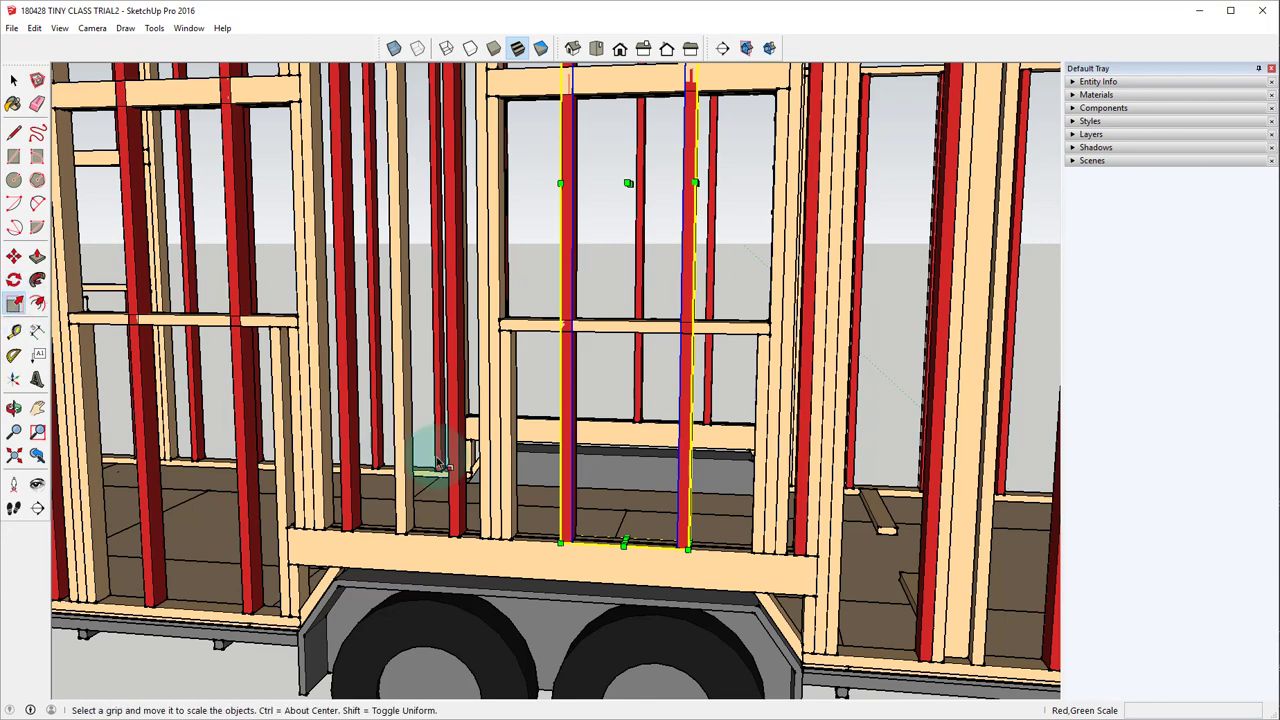
{"action": "scroll", "coordinate": [628, 531], "scroll_direction": "up", "scroll_amount": 5}
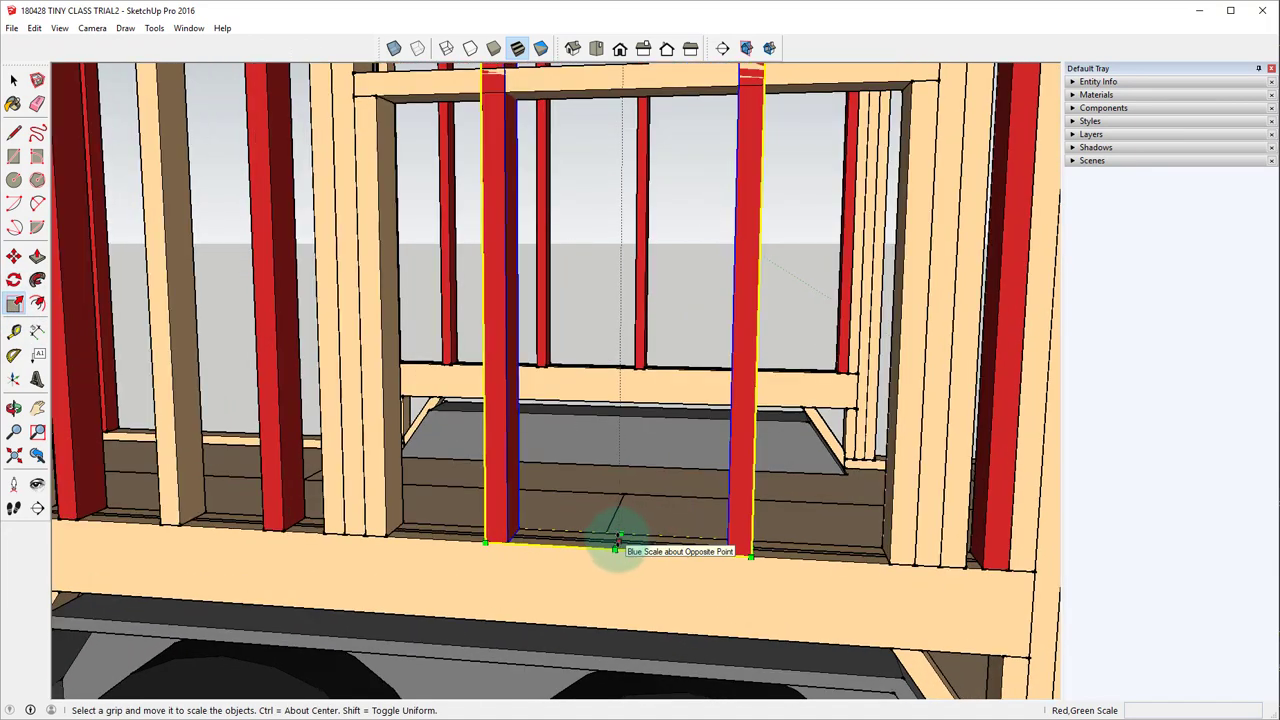
{"action": "scroll", "coordinate": [617, 539], "scroll_direction": "down", "scroll_amount": 3}
{"action": "left_click", "coordinate": [616, 540]}
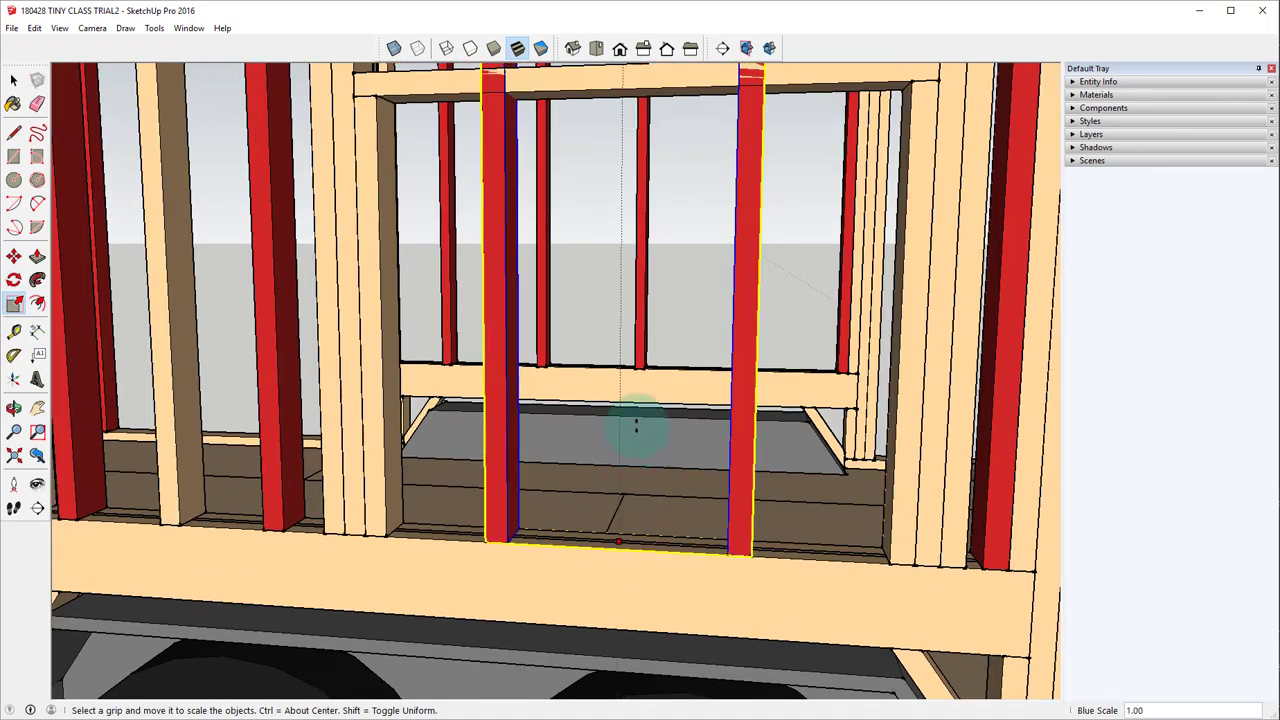
{"action": "scroll", "coordinate": [630, 500], "scroll_direction": "down", "scroll_amount": 3}
{"action": "scroll", "coordinate": [740, 100], "scroll_direction": "up", "scroll_amount": 3}
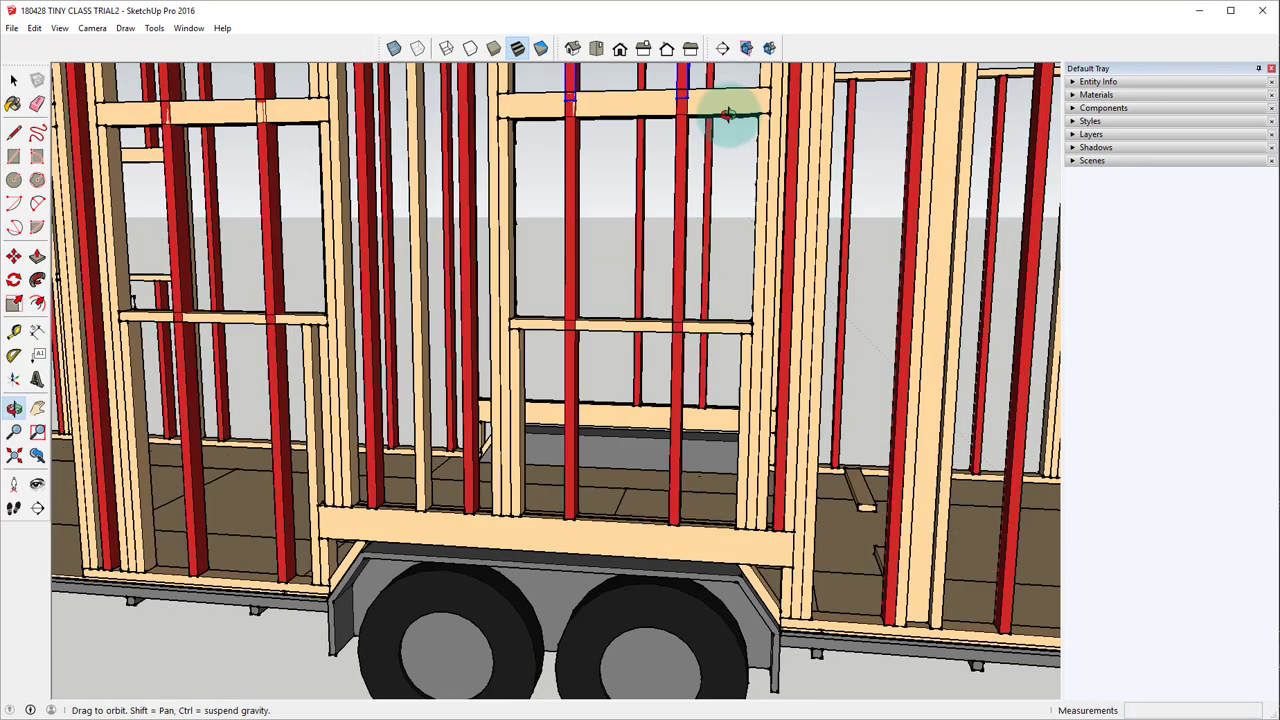
{"action": "scroll", "coordinate": [760, 105], "scroll_direction": "up", "scroll_amount": 2}
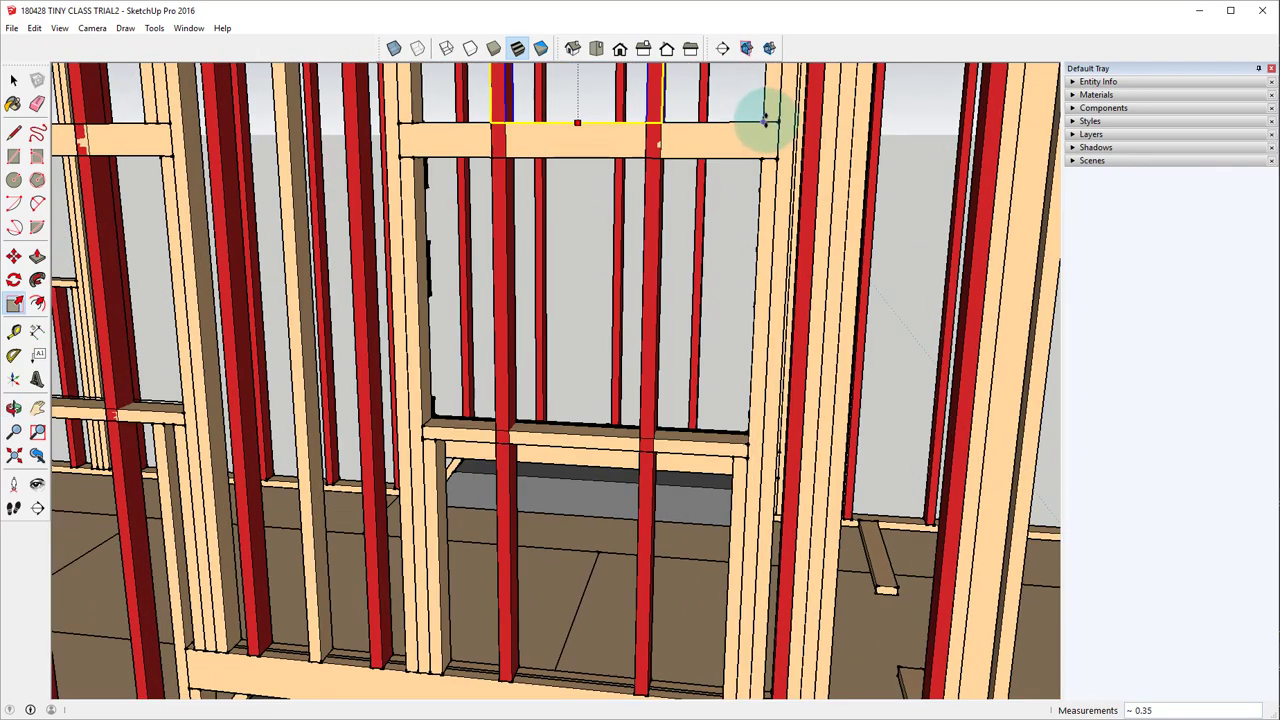
{"action": "left_click", "coordinate": [765, 120]}
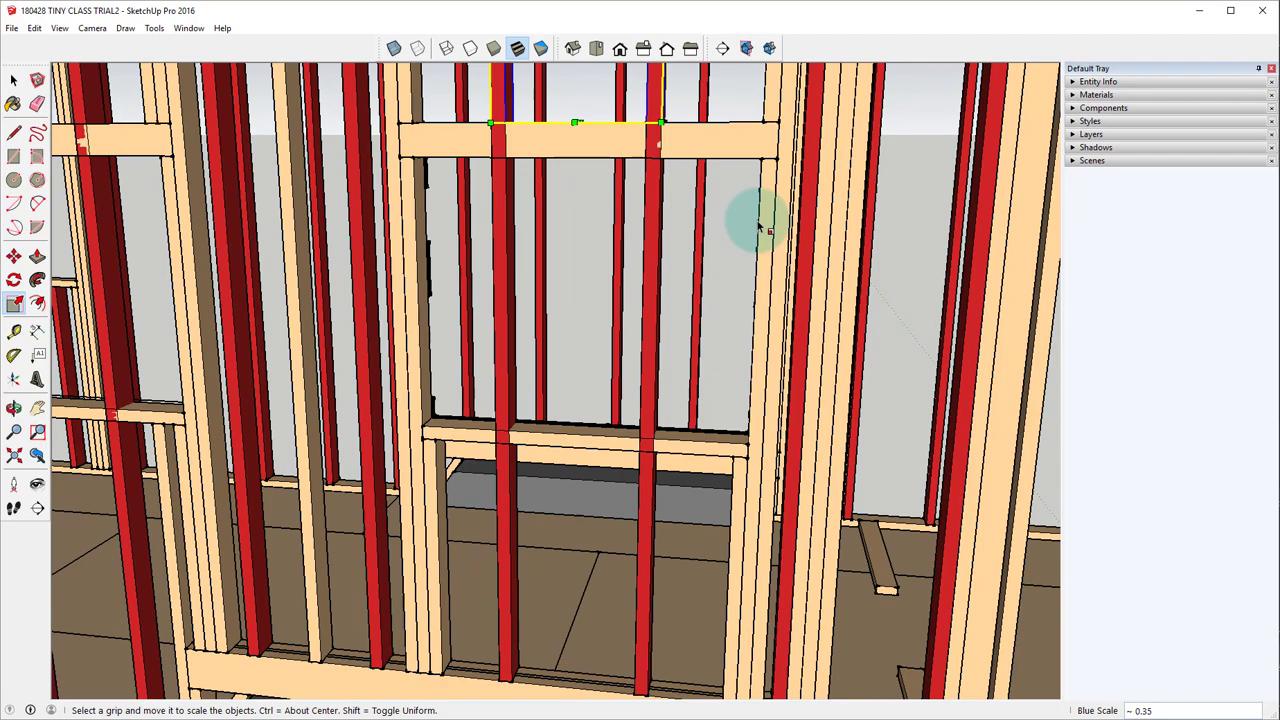
{"action": "scroll", "coordinate": [740, 220], "scroll_direction": "down", "scroll_amount": 2}
{"action": "key", "text": "space"}
Reselect the two studs in the window opening.
{"action": "left_click", "coordinate": [678, 290]}
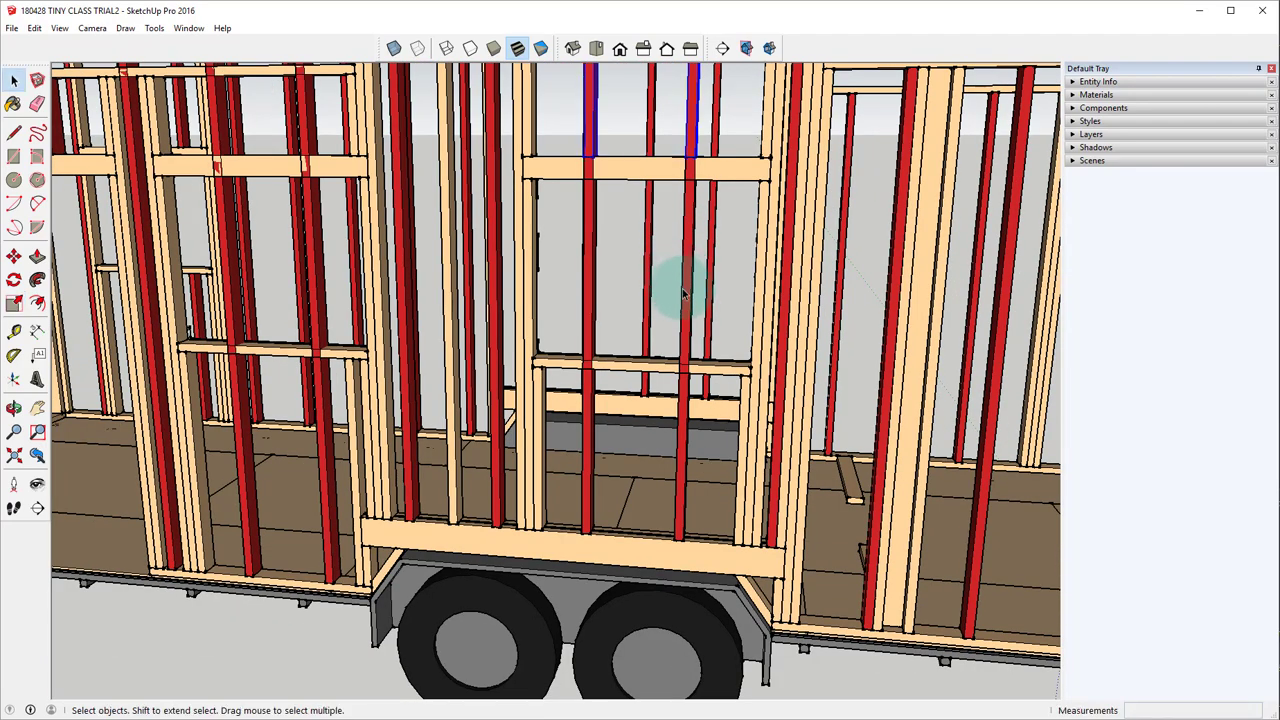
{"action": "left_click", "coordinate": [682, 290]}
{"action": "left_click", "coordinate": [589, 307], "text": "shift"}
{"action": "scroll", "coordinate": [630, 540], "scroll_direction": "down", "scroll_amount": 3}
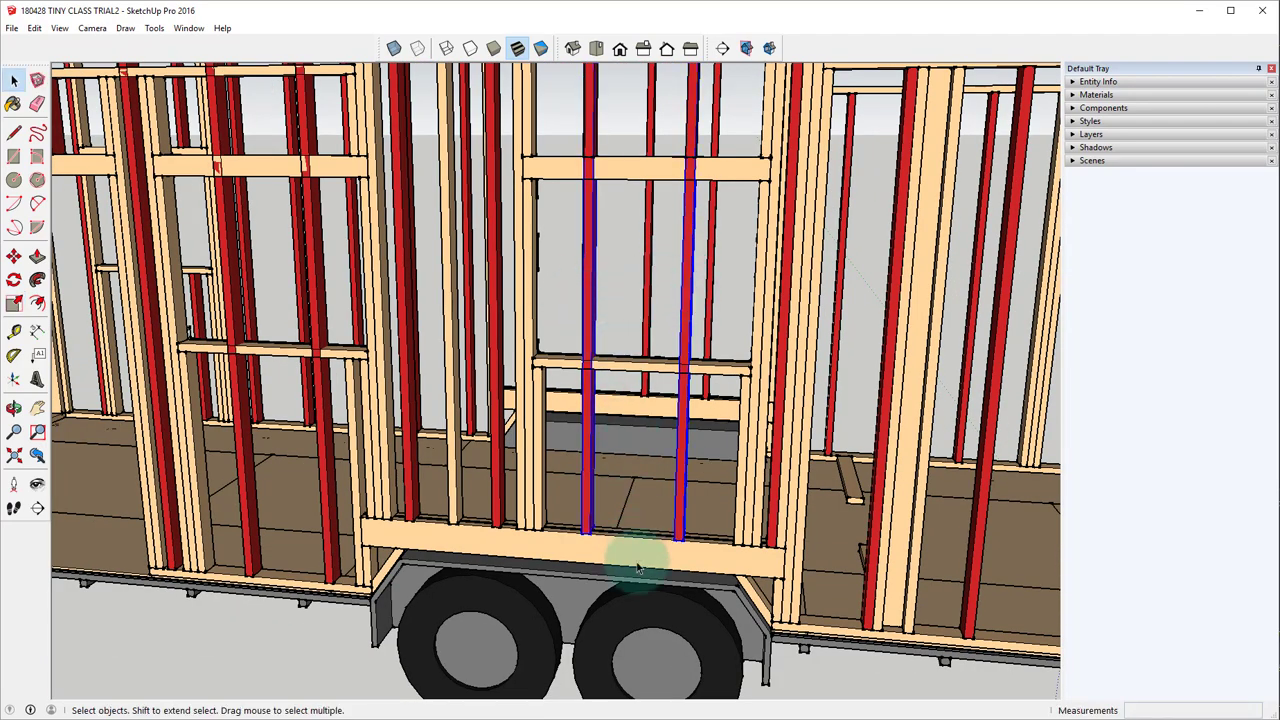
{"action": "scroll", "coordinate": [640, 437], "scroll_direction": "up", "scroll_amount": 3}
{"action": "scroll", "coordinate": [685, 455], "scroll_direction": "down", "scroll_amount": 4}
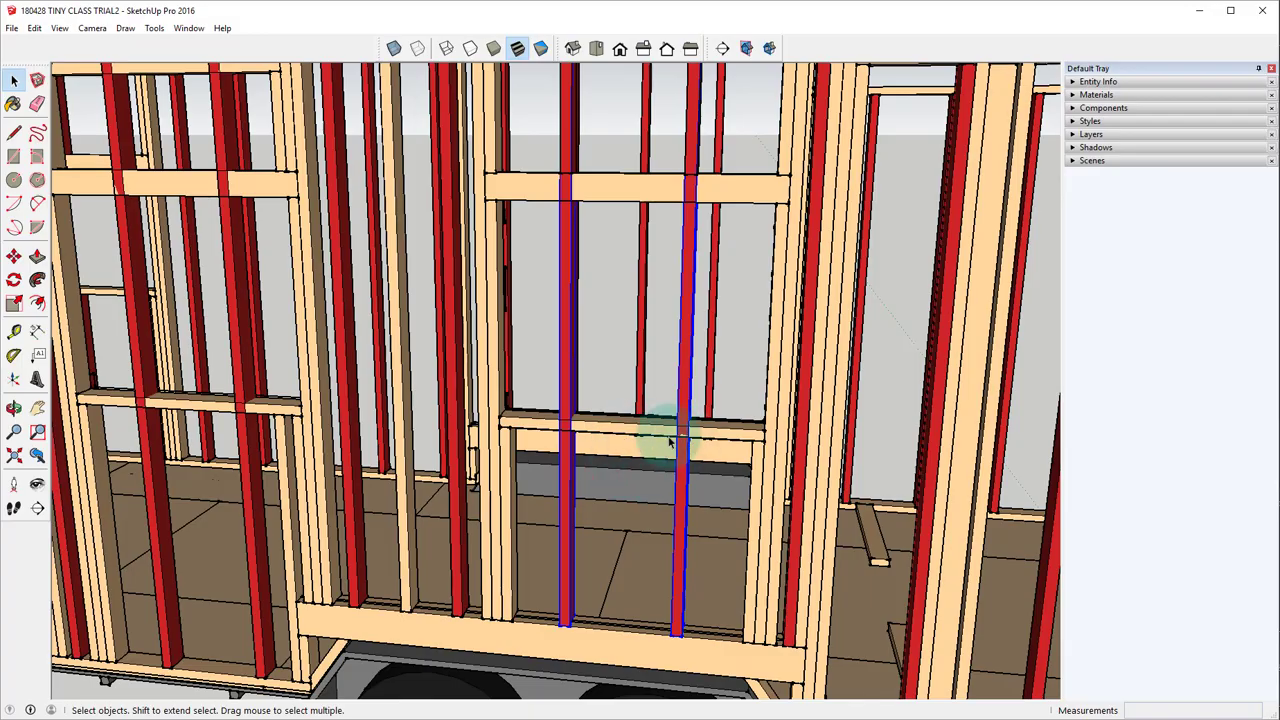
Scale both studs down to 0.30 of their height as cripple studs.
{"action": "key", "text": "s"}
{"action": "scroll", "coordinate": [648, 230], "scroll_direction": "up", "scroll_amount": 3}
{"action": "middle_click_drag", "start_coordinate": [645, 230], "coordinate": [623, 177]}
{"action": "scroll", "coordinate": [600, 106], "scroll_direction": "up", "scroll_amount": 5}
{"action": "scroll", "coordinate": [578, 80], "scroll_direction": "down", "scroll_amount": 2}
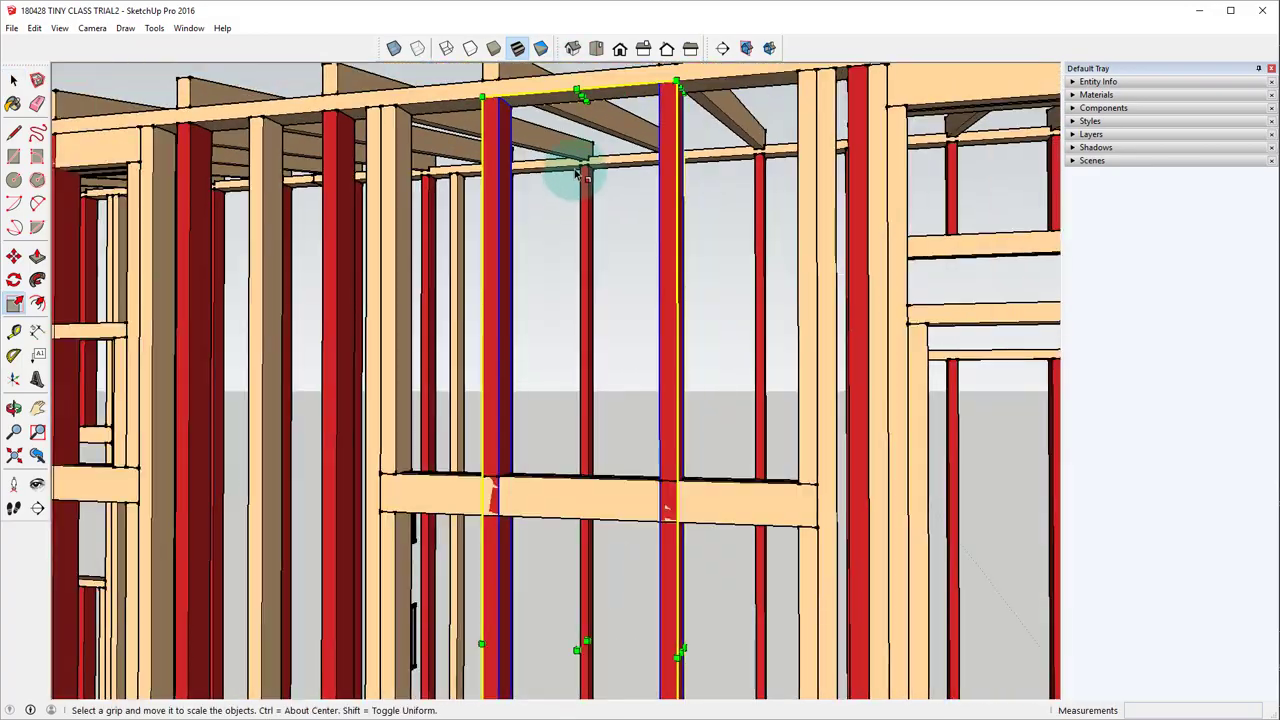
{"action": "scroll", "coordinate": [586, 88], "scroll_direction": "down", "scroll_amount": 1}
{"action": "scroll", "coordinate": [578, 98], "scroll_direction": "down", "scroll_amount": 2}
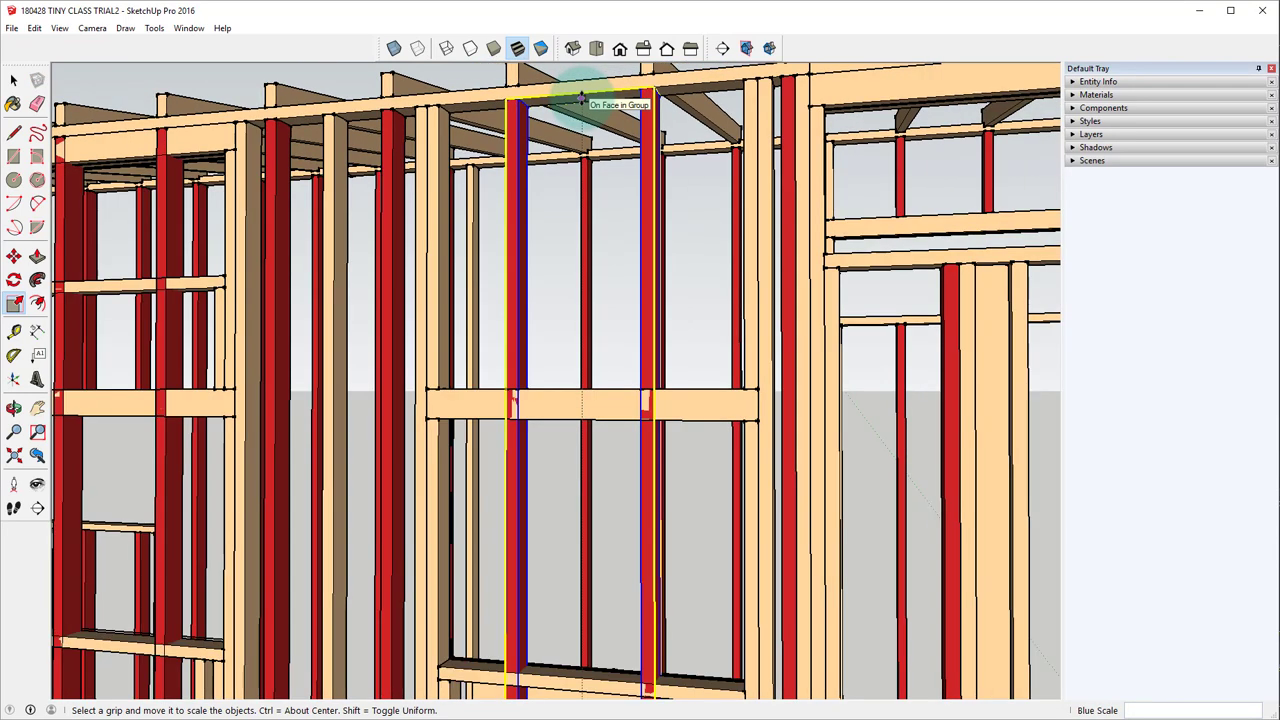
{"action": "left_click_drag", "start_coordinate": [571, 100], "coordinate": [705, 595]}
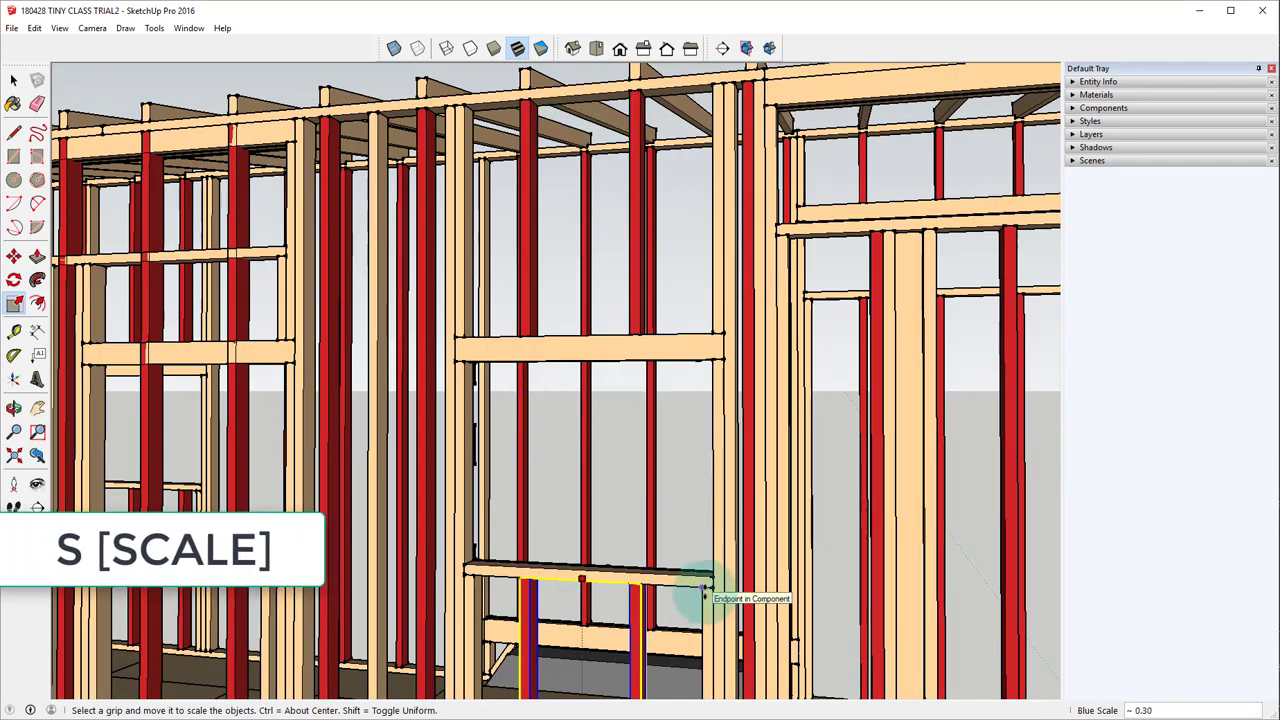
{"action": "scroll", "coordinate": [680, 380], "scroll_direction": "down", "scroll_amount": 5}
{"action": "key", "text": "space"}
{"action": "middle_click_drag", "start_coordinate": [528, 129], "coordinate": [670, 358]}
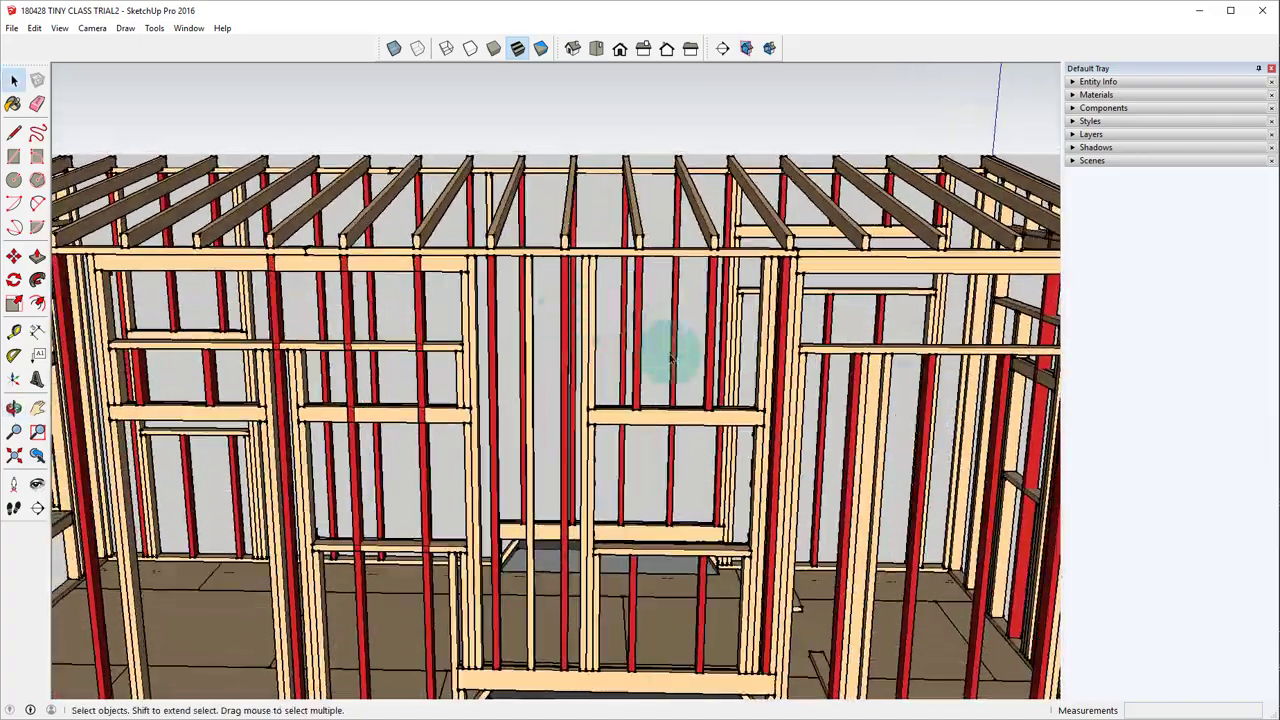
{"action": "left_click", "coordinate": [706, 625]}
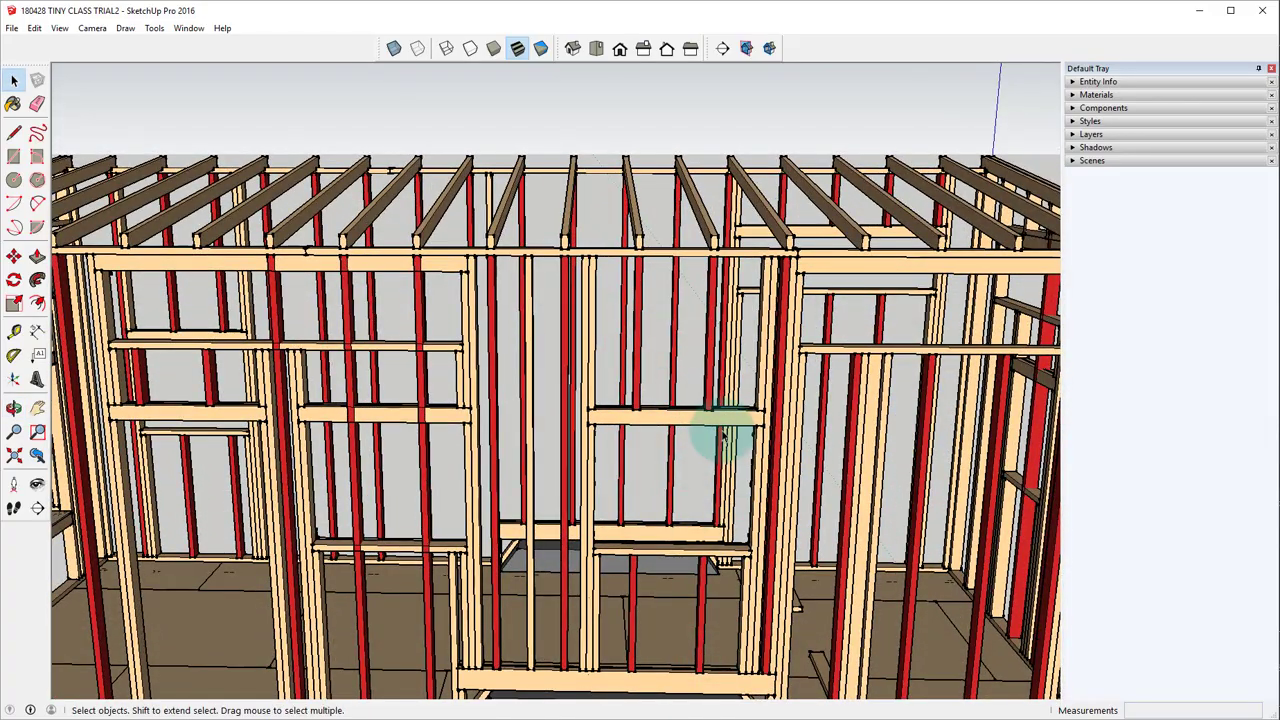
{"action": "middle_click_drag", "start_coordinate": [716, 458], "coordinate": [645, 432]}
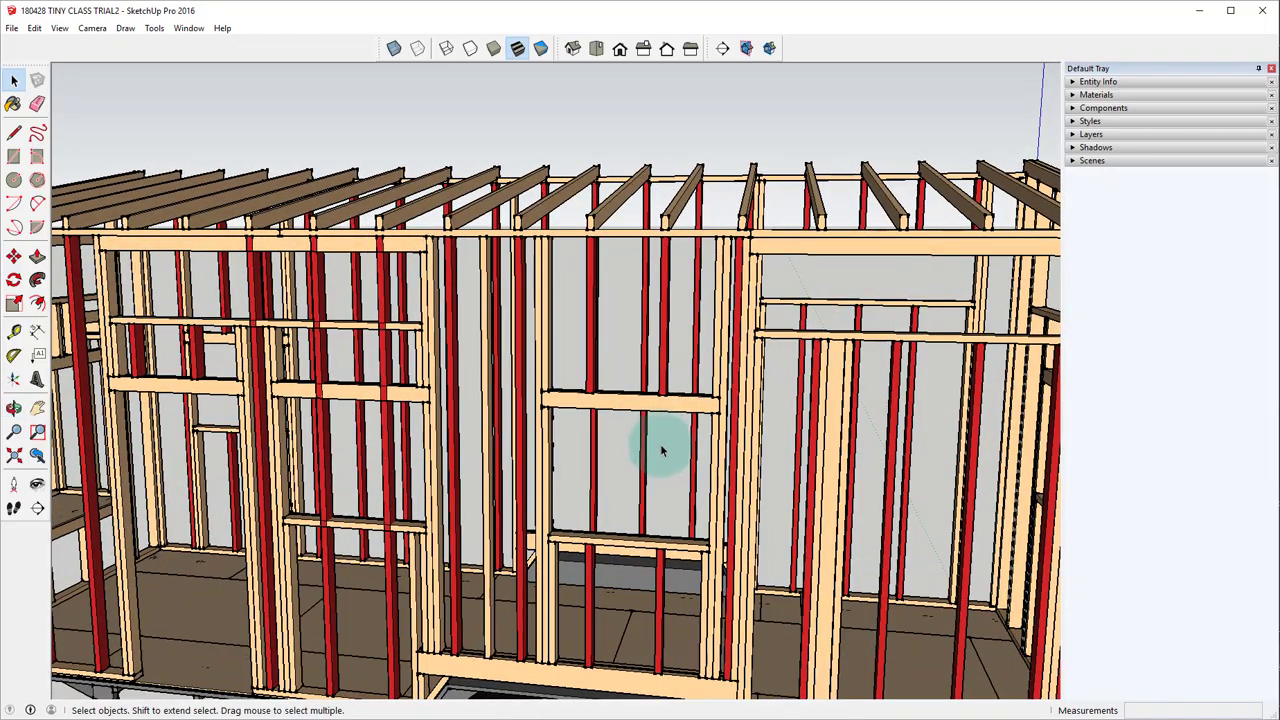
{"action": "middle_click_drag", "start_coordinate": [666, 483], "coordinate": [712, 565]}
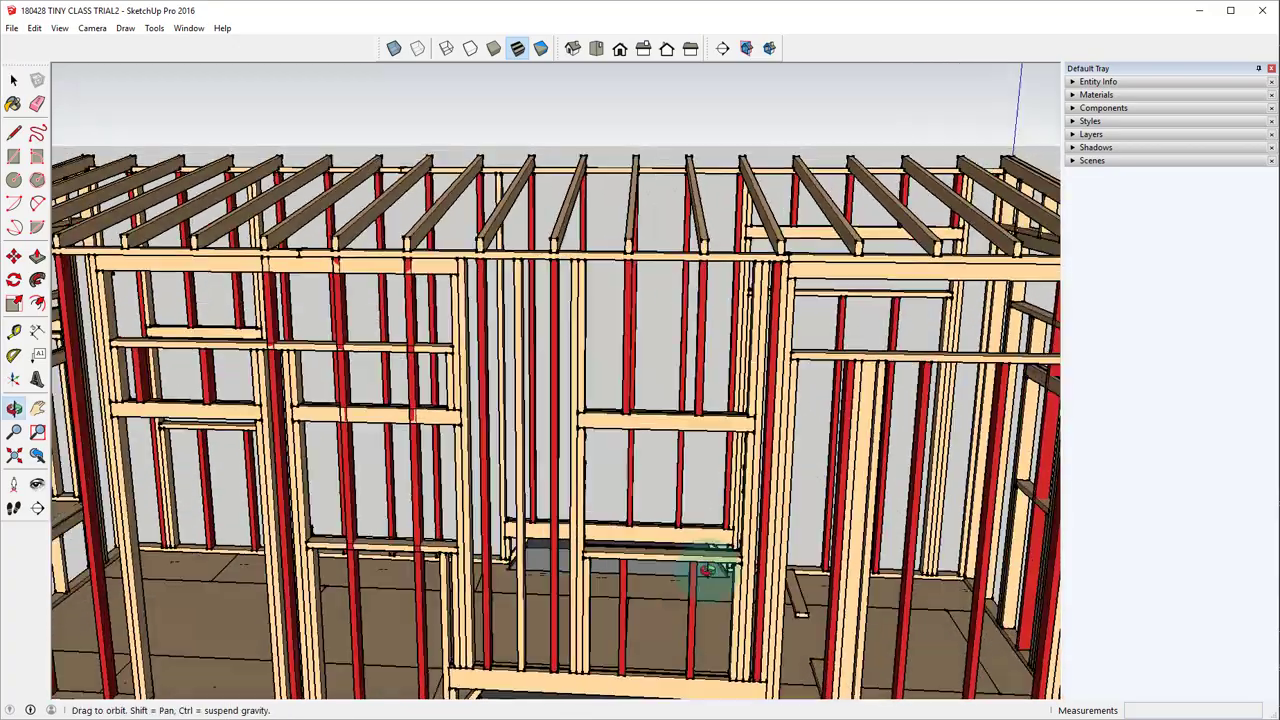
{"action": "scroll", "coordinate": [800, 606], "scroll_direction": "up", "scroll_amount": 3}
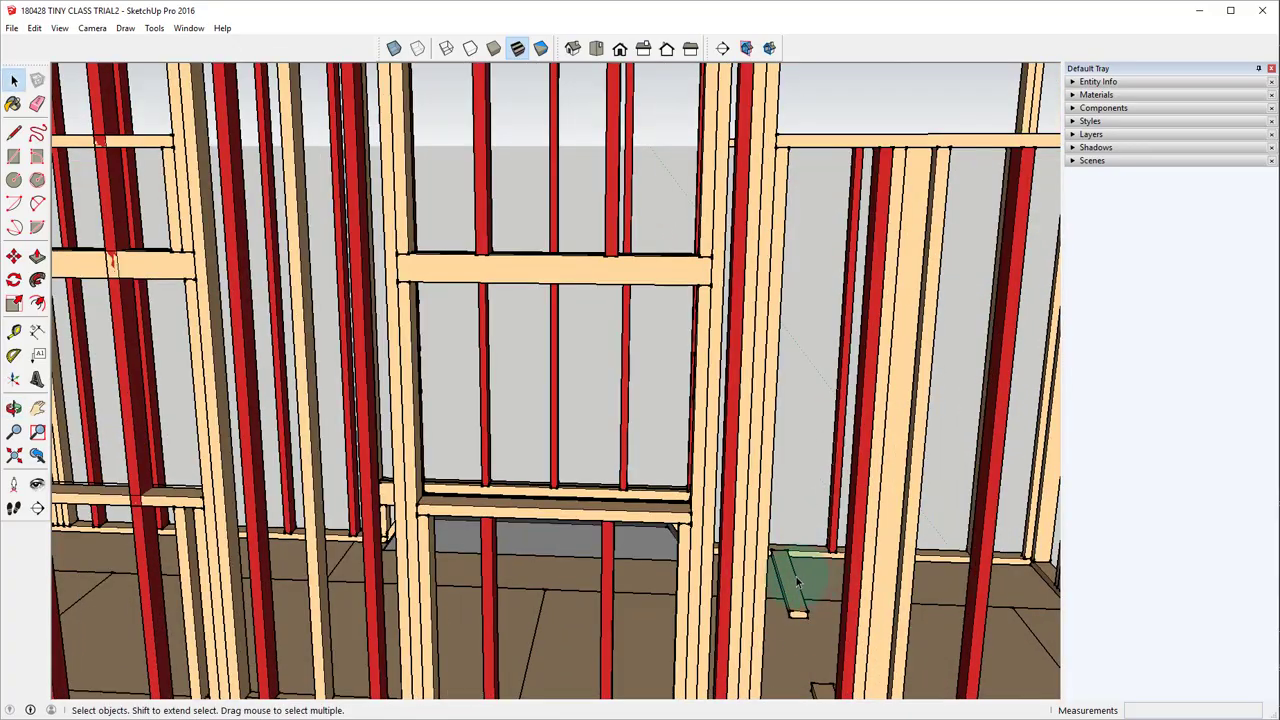
{"action": "scroll", "coordinate": [800, 620], "scroll_direction": "down", "scroll_amount": 5}
{"action": "middle_click_drag", "start_coordinate": [791, 563], "coordinate": [852, 620]}
{"action": "scroll", "coordinate": [857, 657], "scroll_direction": "up", "scroll_amount": 5}
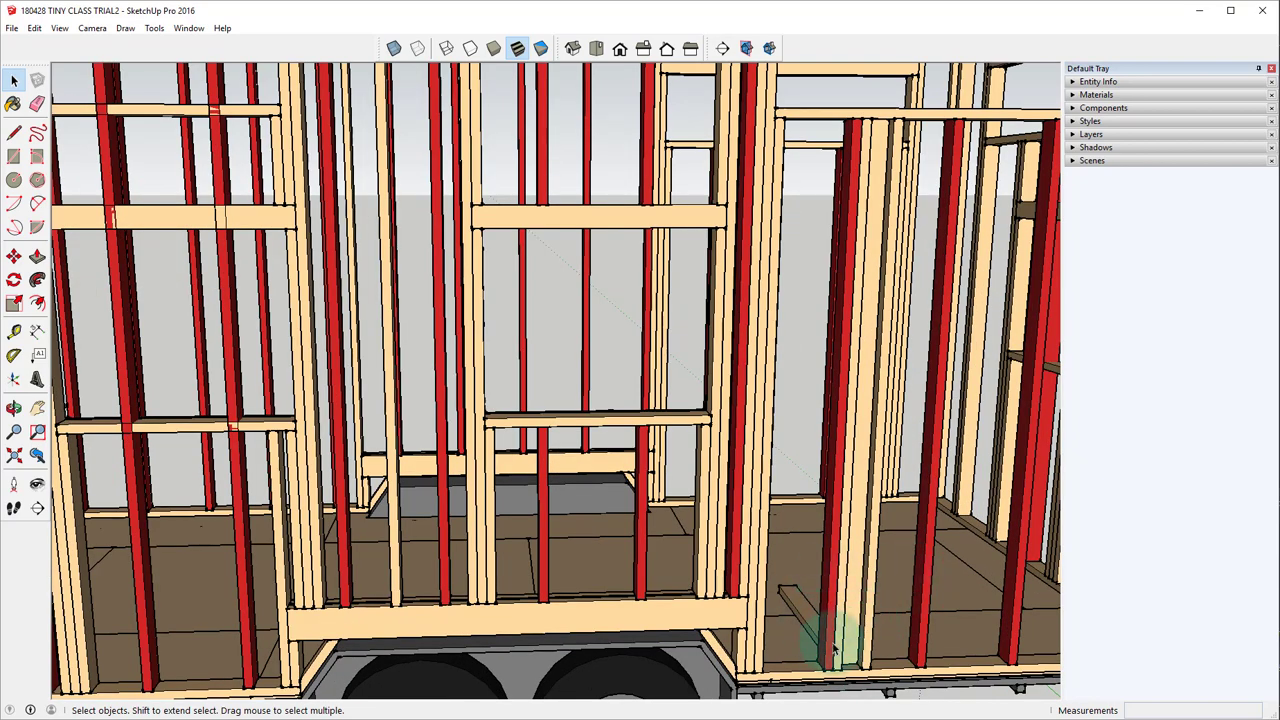
{"action": "middle_click_drag", "start_coordinate": [849, 629], "coordinate": [651, 623]}
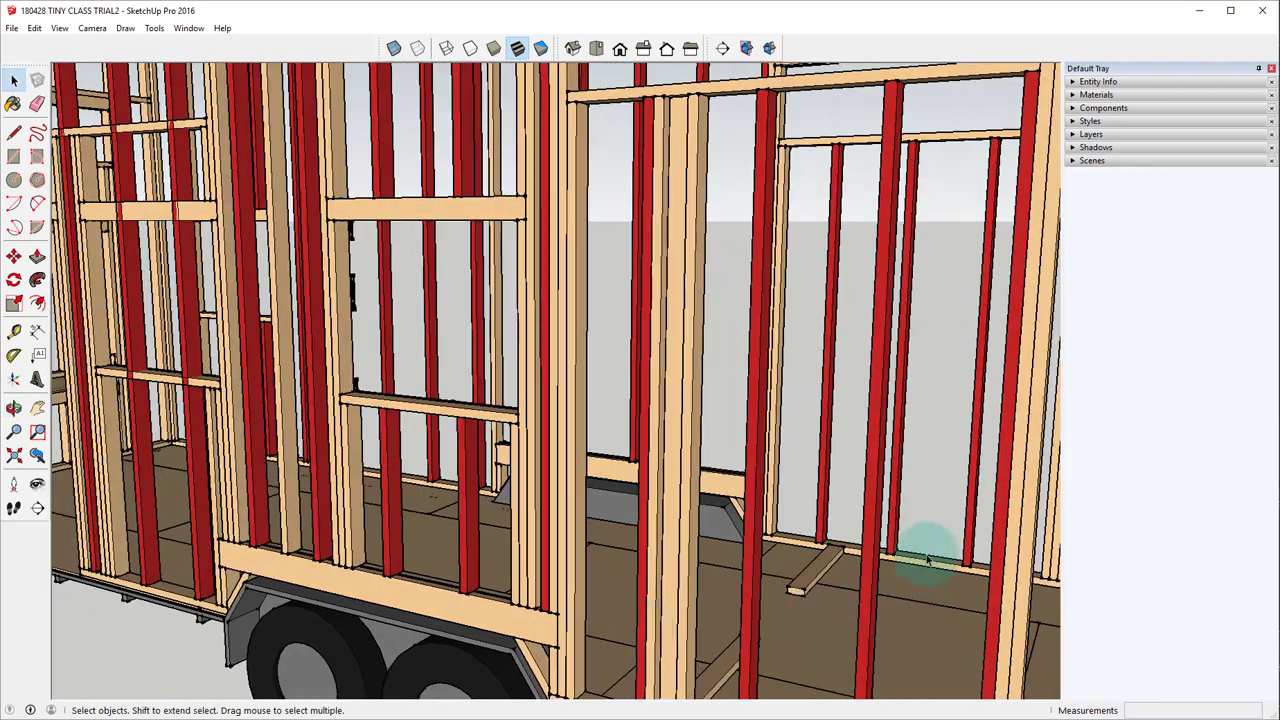
{"action": "middle_click_drag", "start_coordinate": [923, 551], "coordinate": [659, 642]}
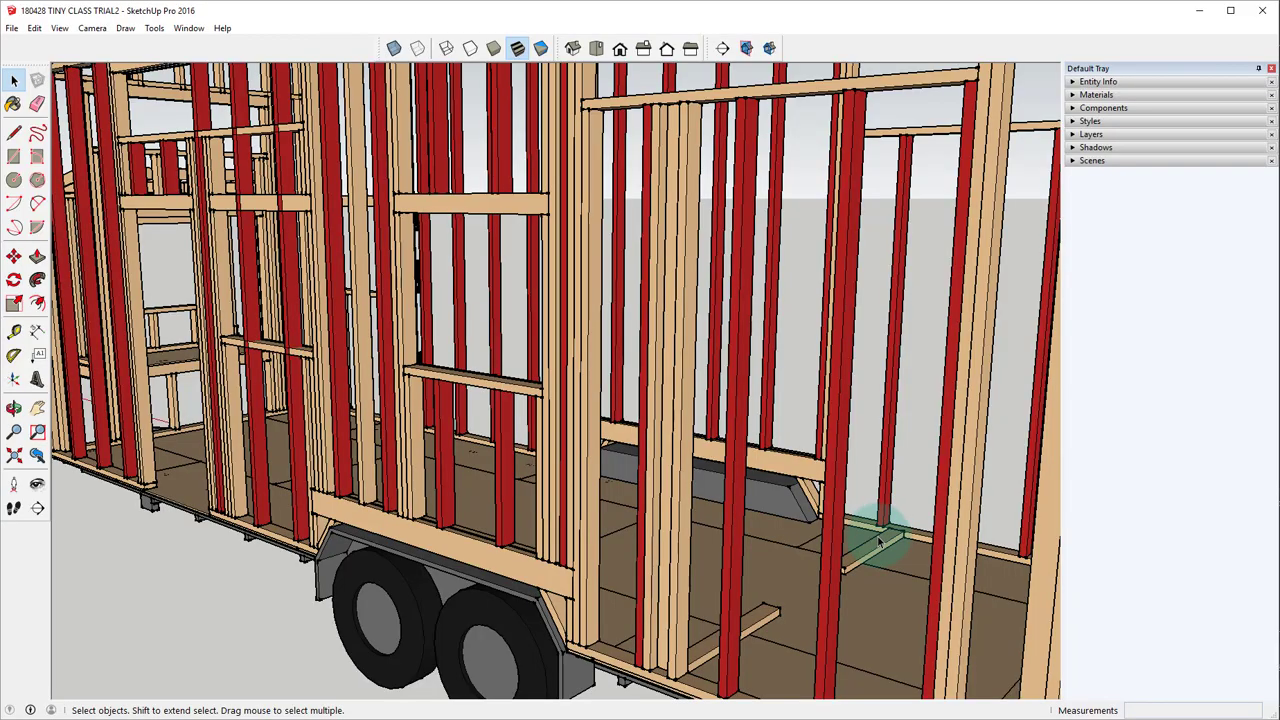
{"action": "middle_click_drag", "start_coordinate": [880, 540], "coordinate": [586, 486]}
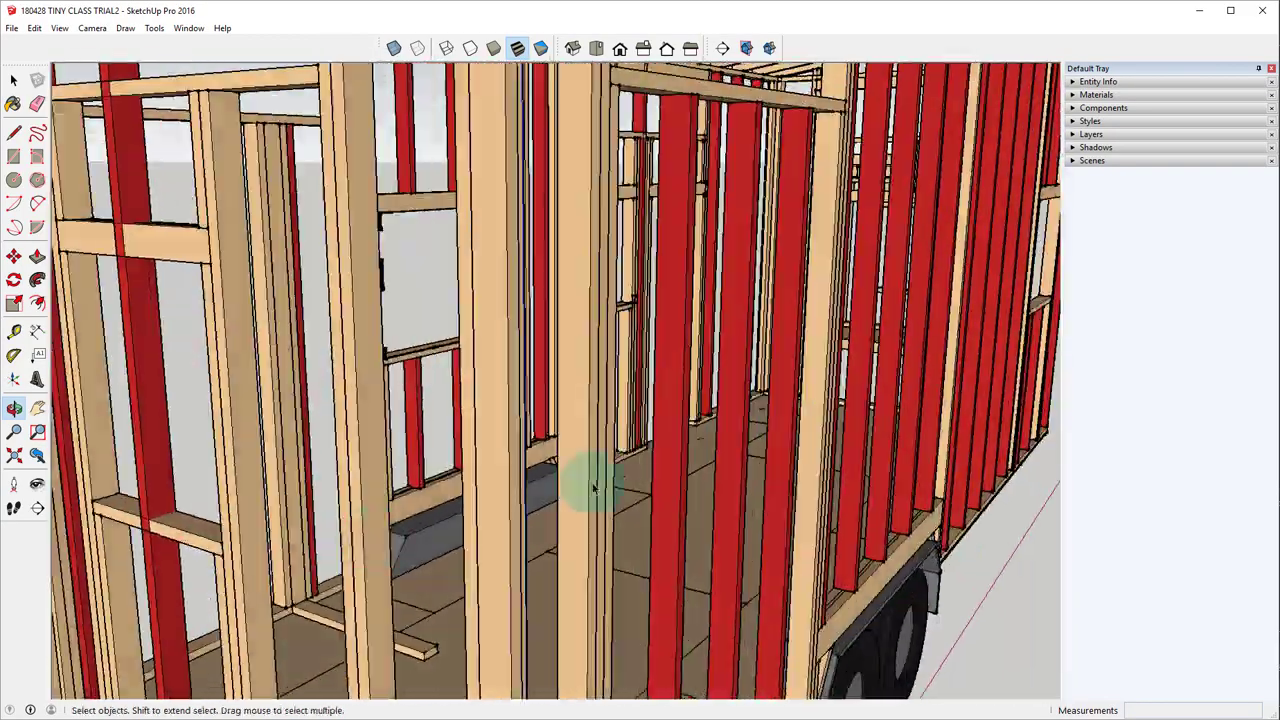
{"action": "scroll", "coordinate": [815, 452], "scroll_direction": "down", "scroll_amount": 5}
{"action": "mouse_move", "coordinate": [815, 452]}
{"action": "middle_mouse_down"}
{"action": "mouse_move", "coordinate": [680, 509]}
{"action": "mouse_move", "coordinate": [820, 477]}
{"action": "middle_mouse_up"}
{"action": "scroll", "coordinate": [666, 603], "scroll_direction": "down", "scroll_amount": 5}
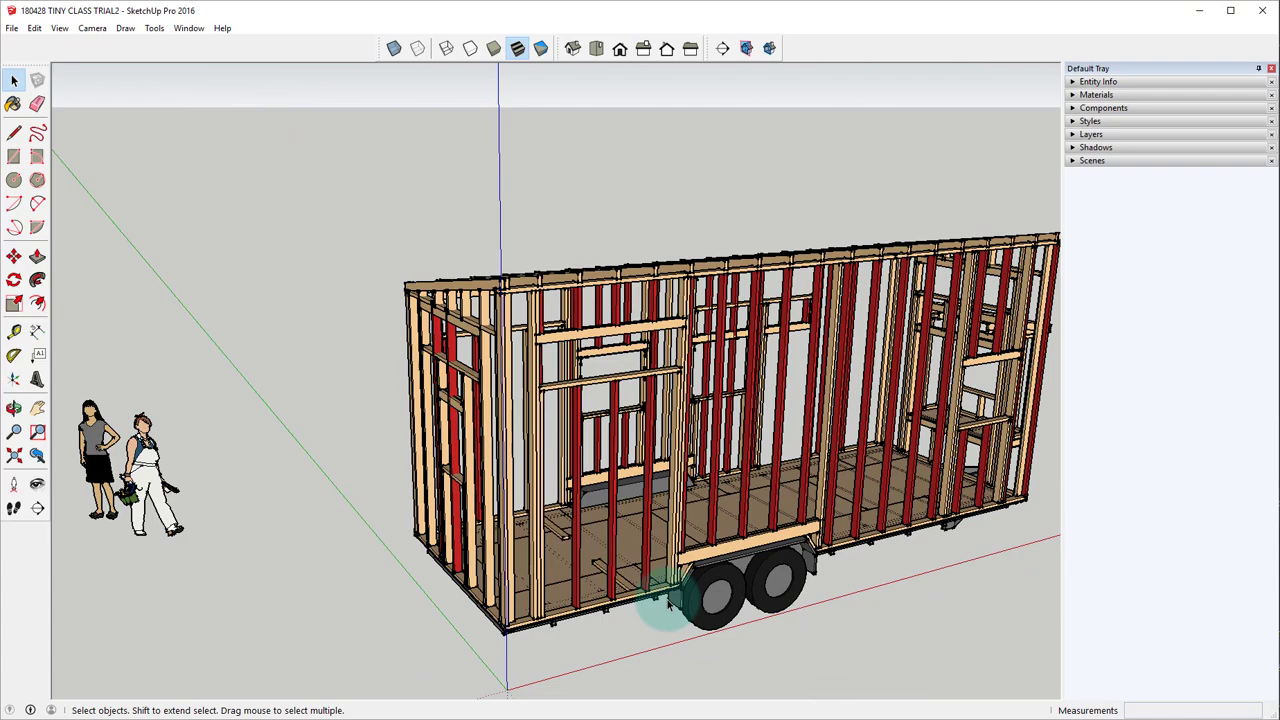
{"action": "scroll", "coordinate": [597, 600], "scroll_direction": "up", "scroll_amount": 5}
{"action": "middle_click_drag", "start_coordinate": [597, 600], "coordinate": [694, 571]}
{"action": "scroll", "coordinate": [680, 583], "scroll_direction": "down", "scroll_amount": 5}
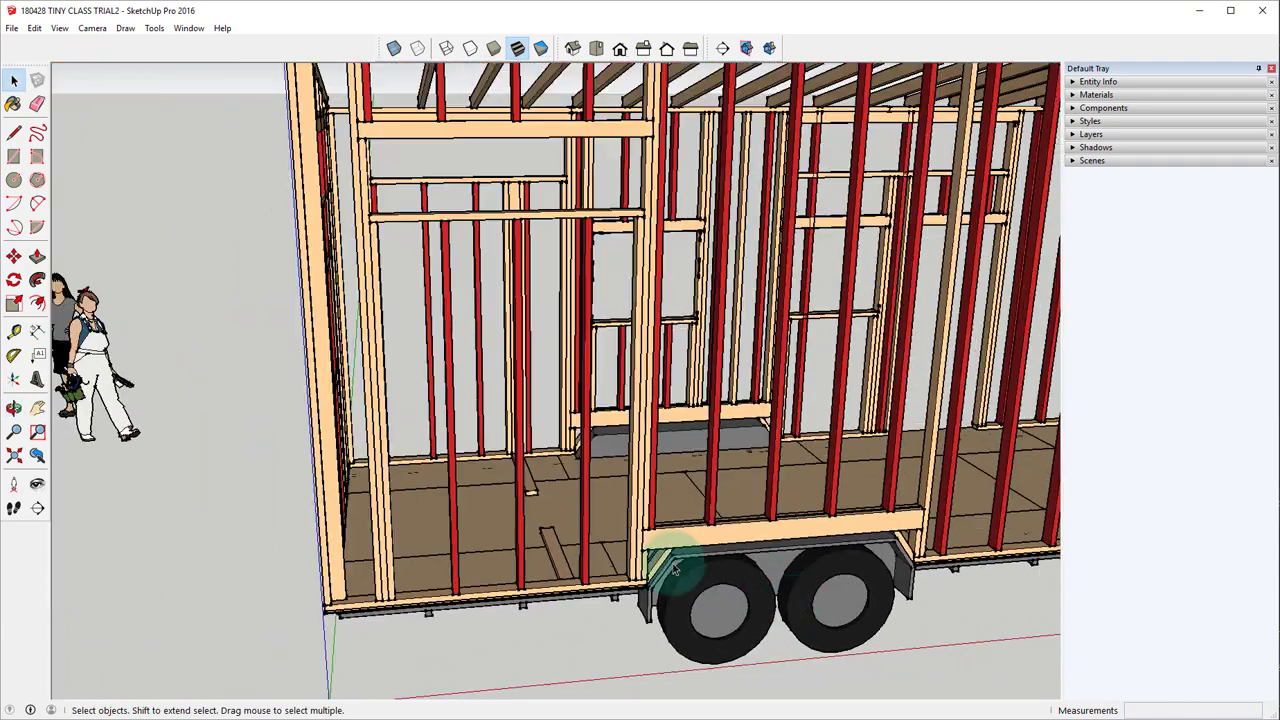
{"action": "scroll", "coordinate": [549, 590], "scroll_direction": "up", "scroll_amount": 5}
{"action": "middle_click_drag", "start_coordinate": [549, 590], "coordinate": [563, 571]}
{"action": "scroll", "coordinate": [563, 571], "scroll_direction": "up", "scroll_amount": 3}
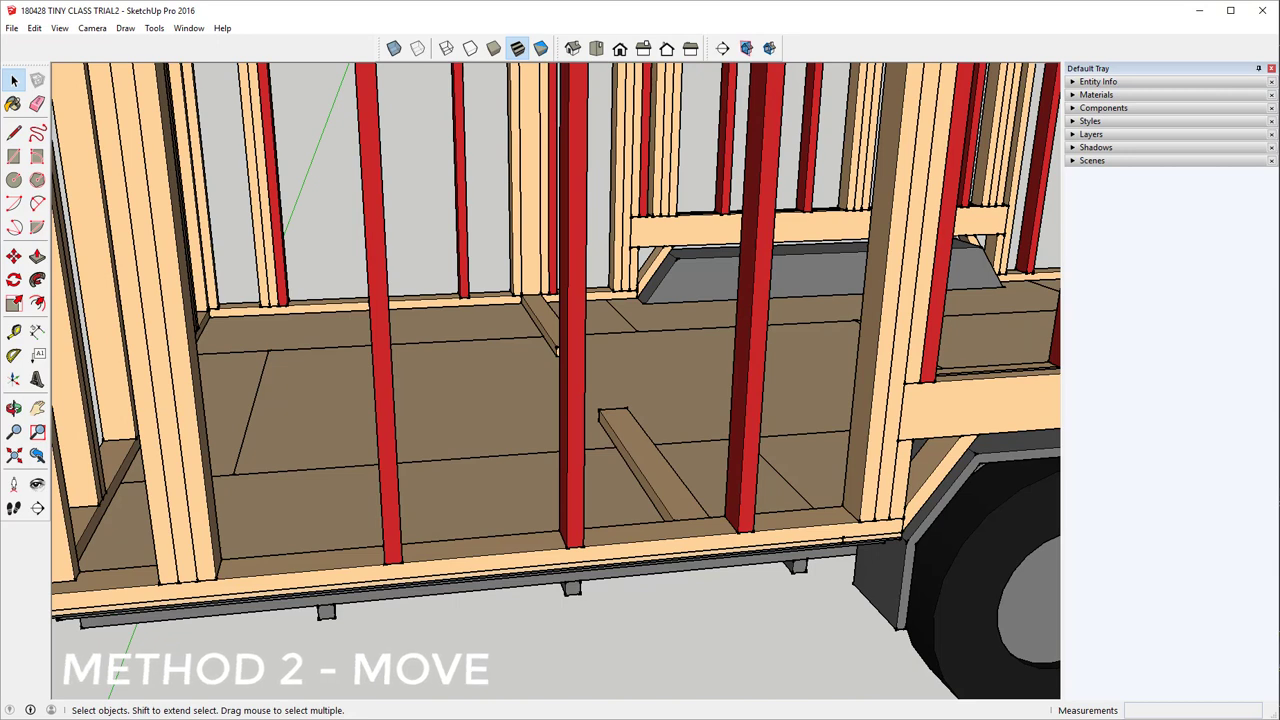
Move-copy the end-wall corner stud a short distance to its left.
{"action": "left_click", "coordinate": [864, 488]}
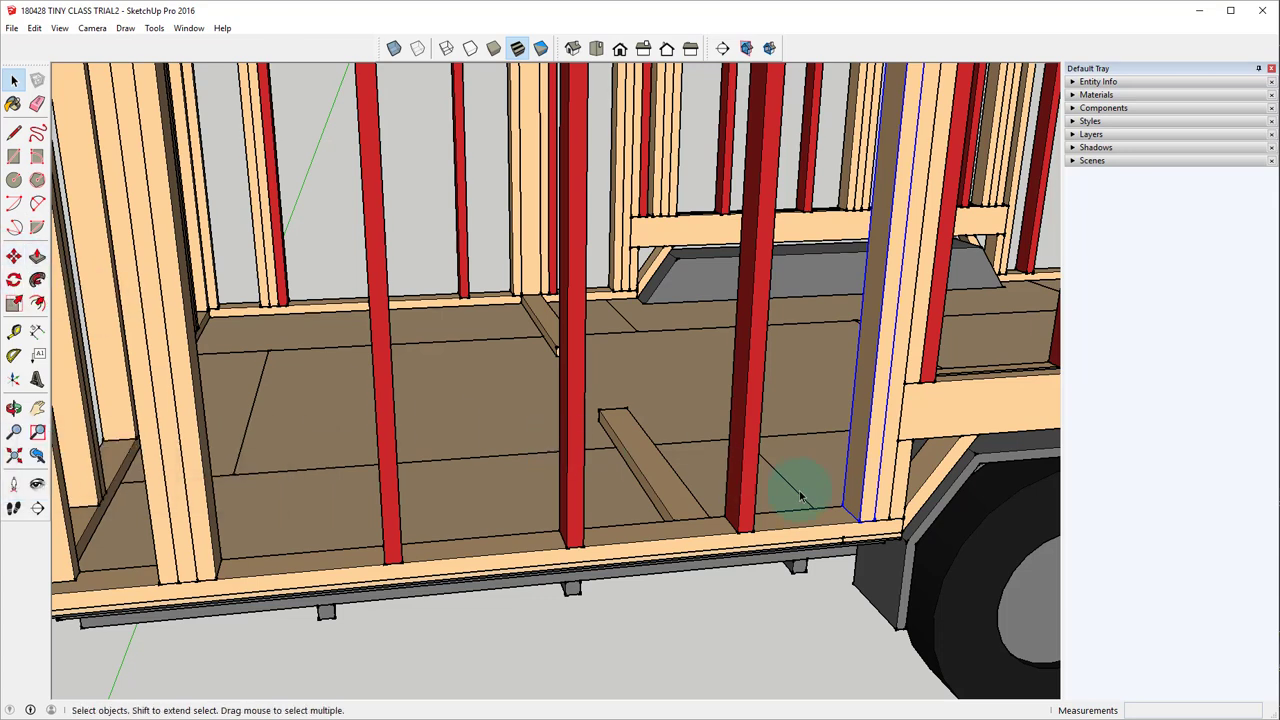
{"action": "key", "text": "m"}
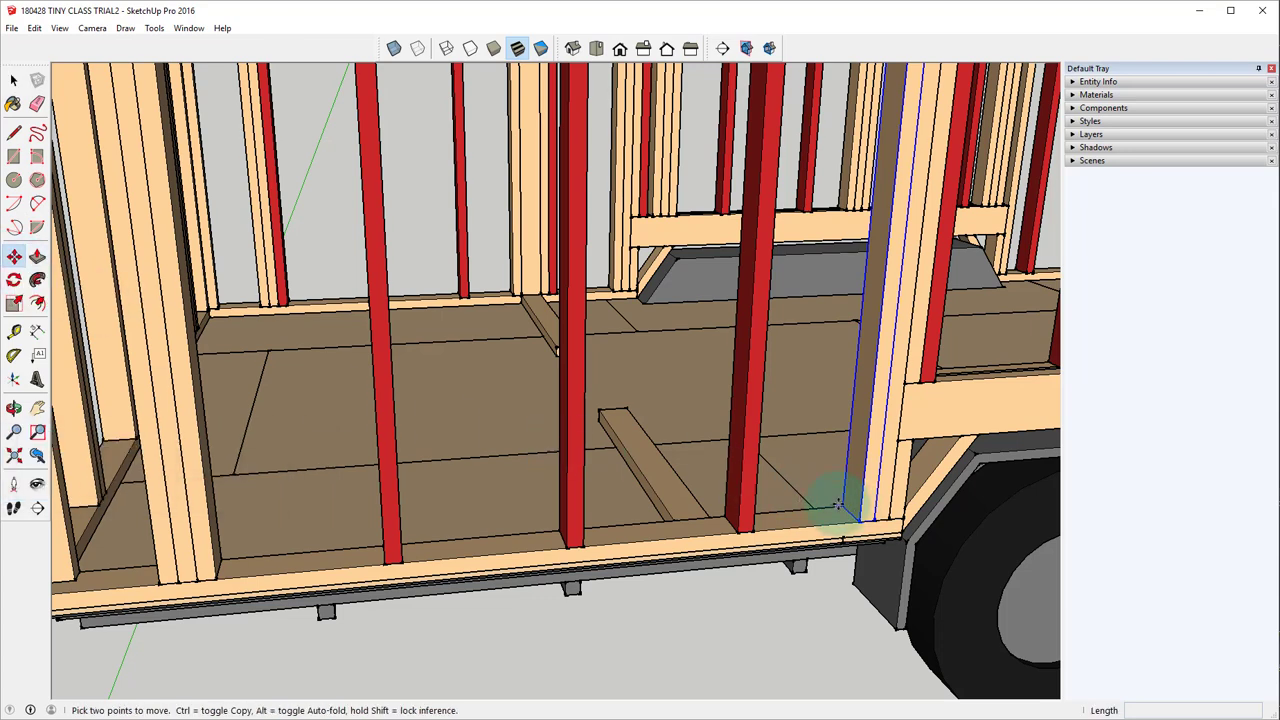
{"action": "scroll", "coordinate": [836, 505], "scroll_direction": "up", "scroll_amount": 2}
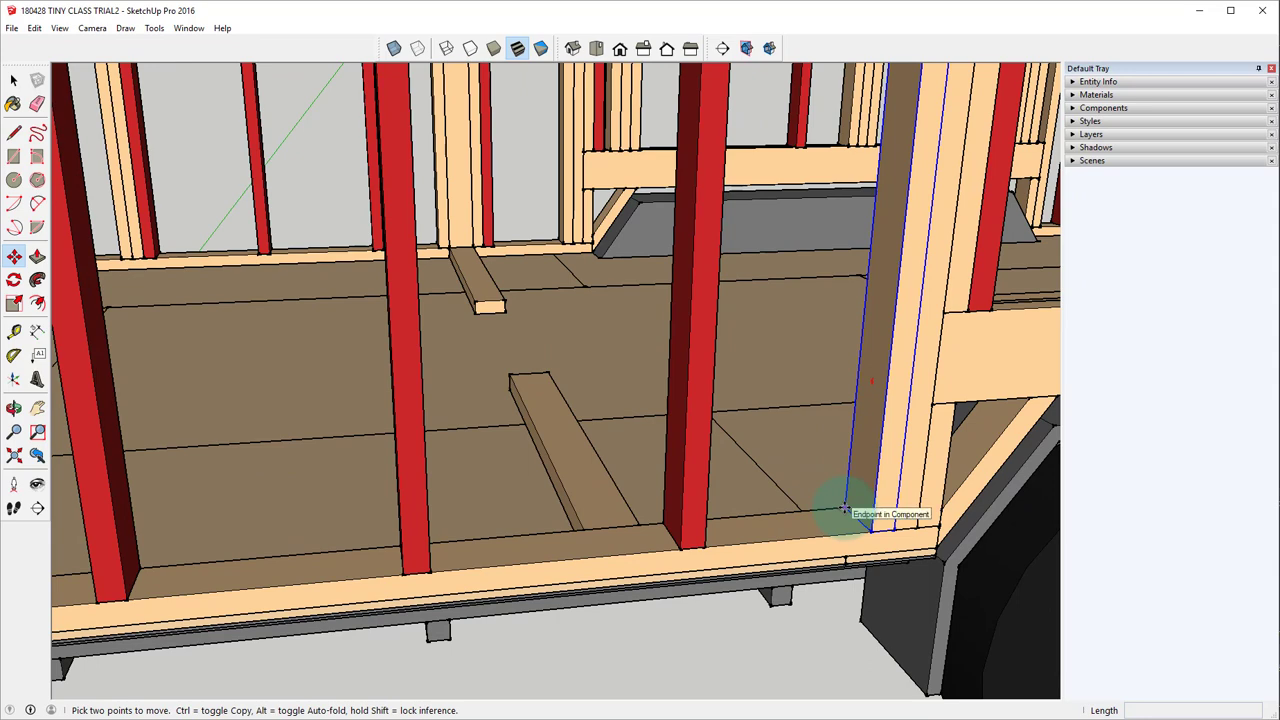
{"action": "left_click", "coordinate": [845, 508]}
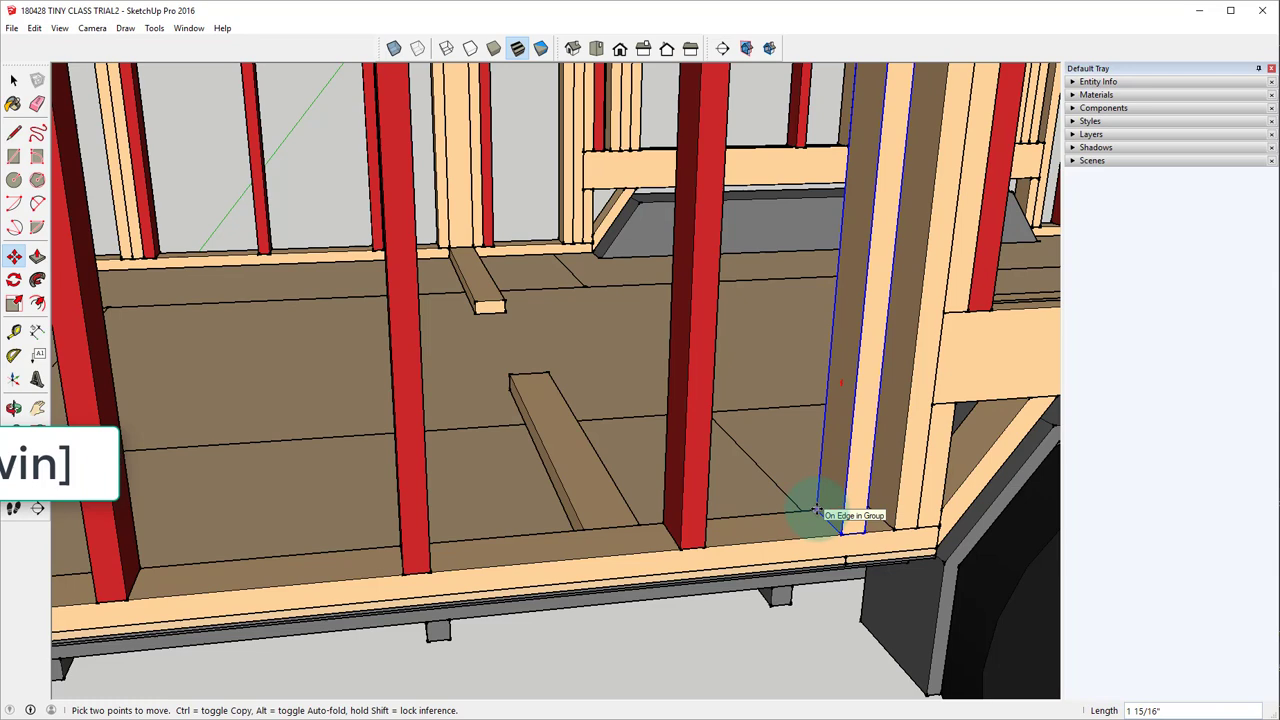
{"action": "key", "text": "ctrl"}
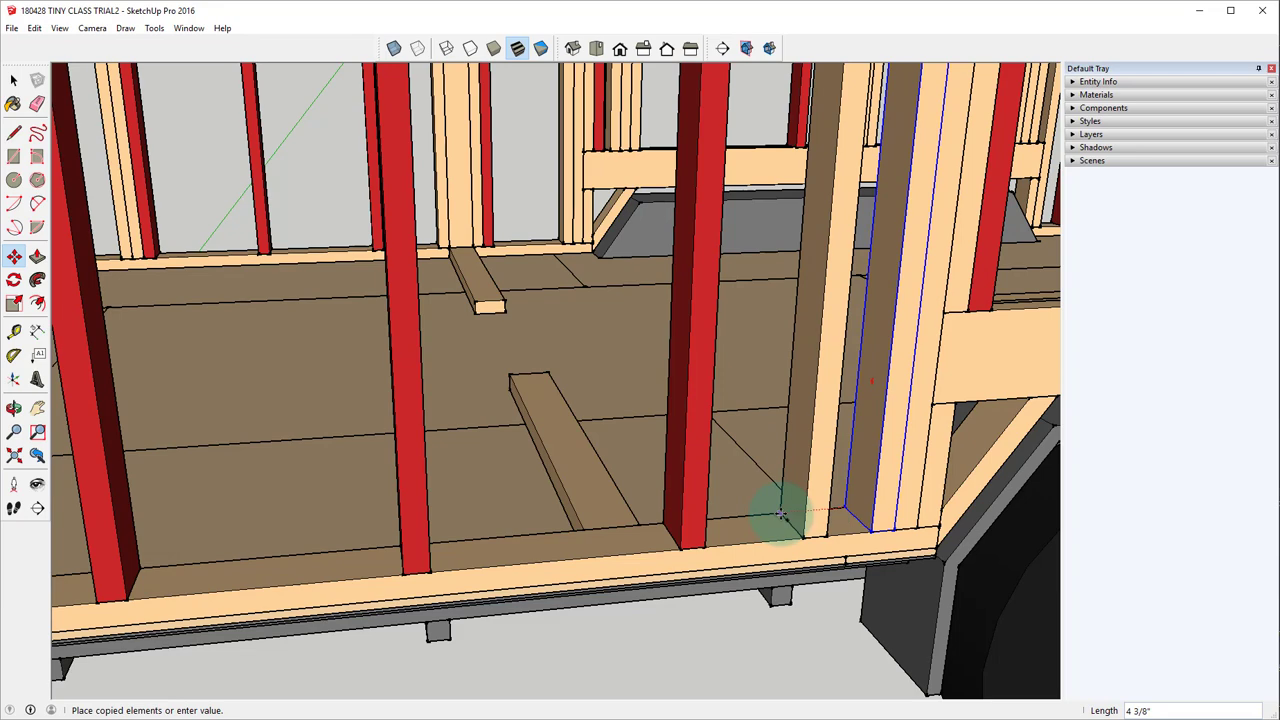
{"action": "left_click", "coordinate": [782, 515]}
{"action": "left_click", "coordinate": [782, 516]}
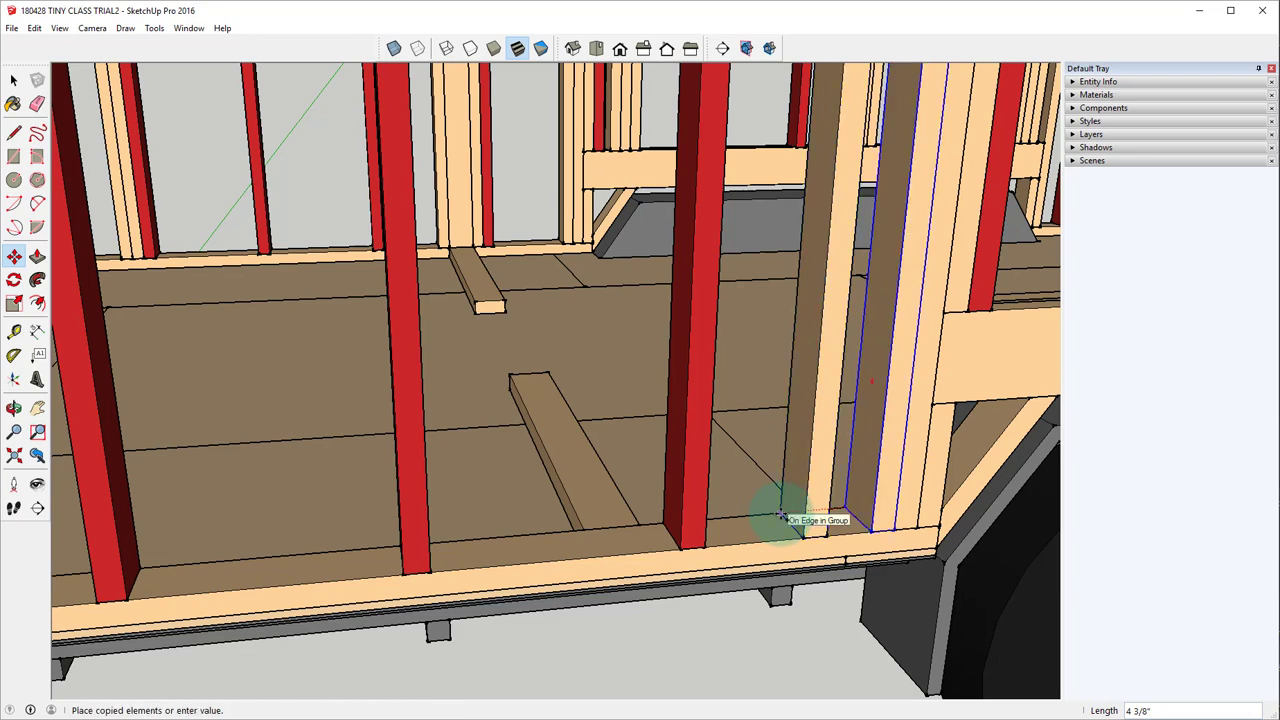
{"action": "key", "text": "Escape"}
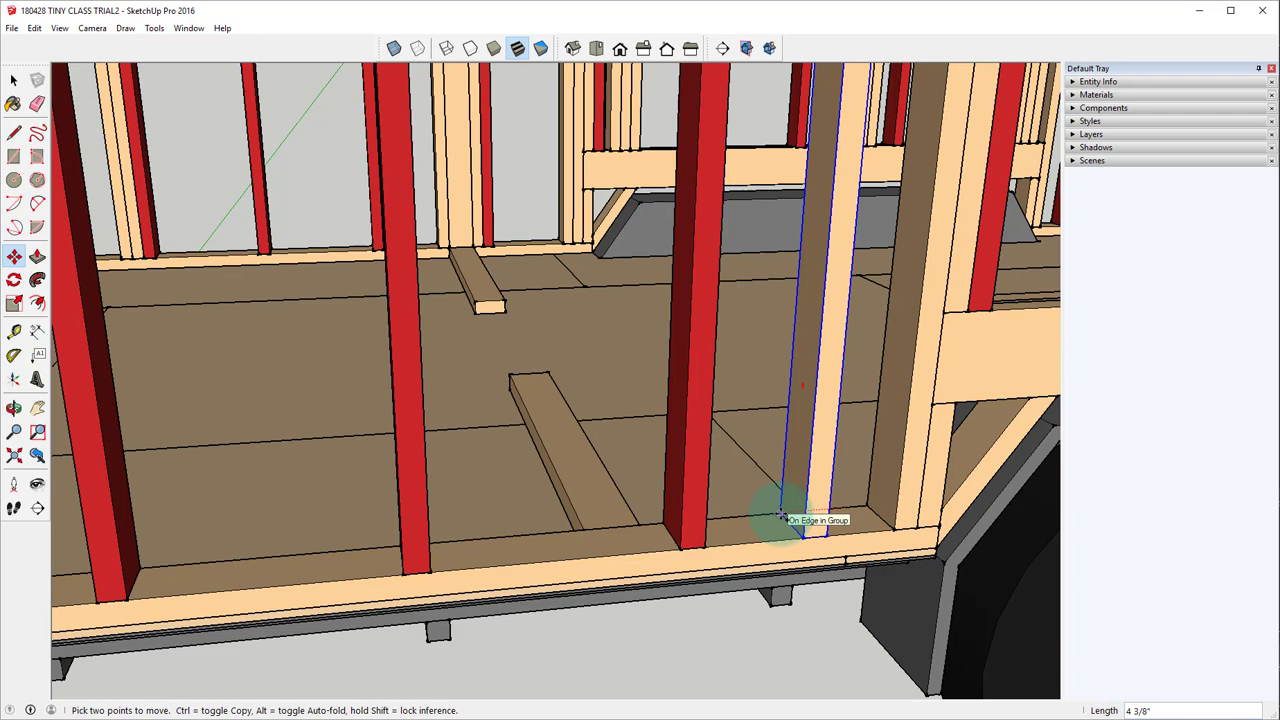
Copy the stud from its bottom edge to stand beside the red stud.
{"action": "left_click", "coordinate": [782, 515]}
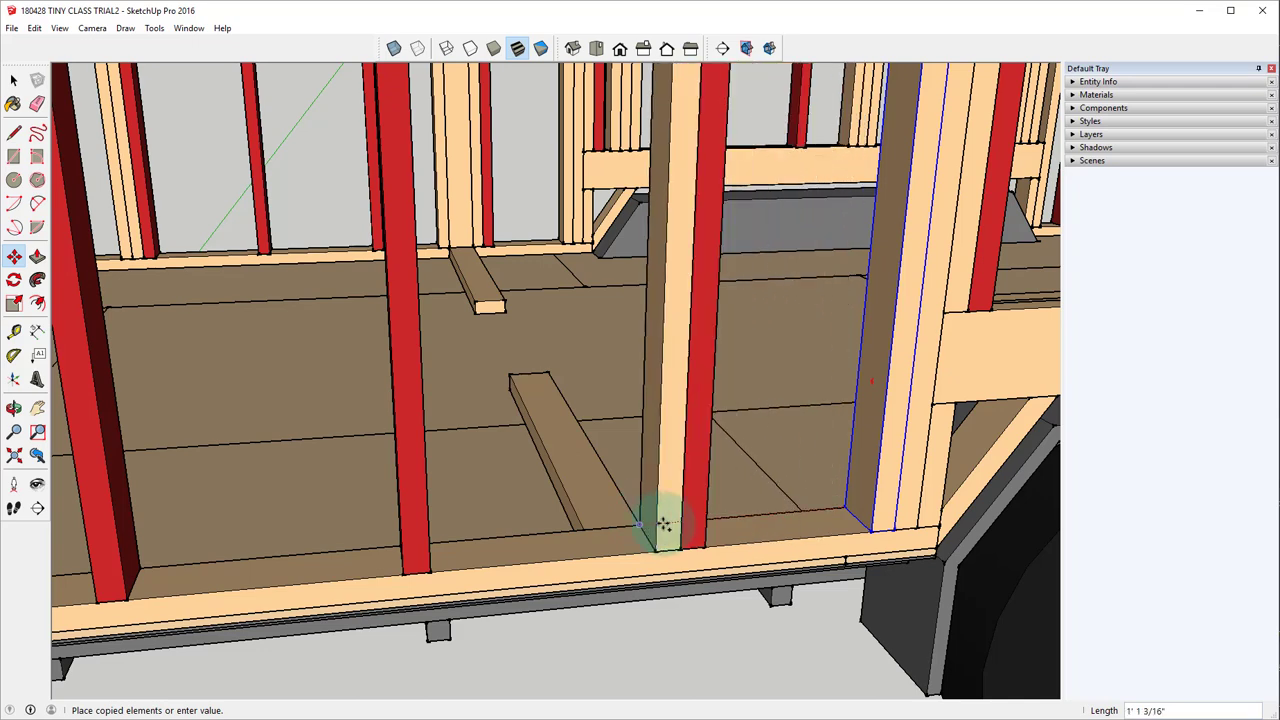
{"action": "scroll", "coordinate": [645, 525], "scroll_direction": "up", "scroll_amount": 4}
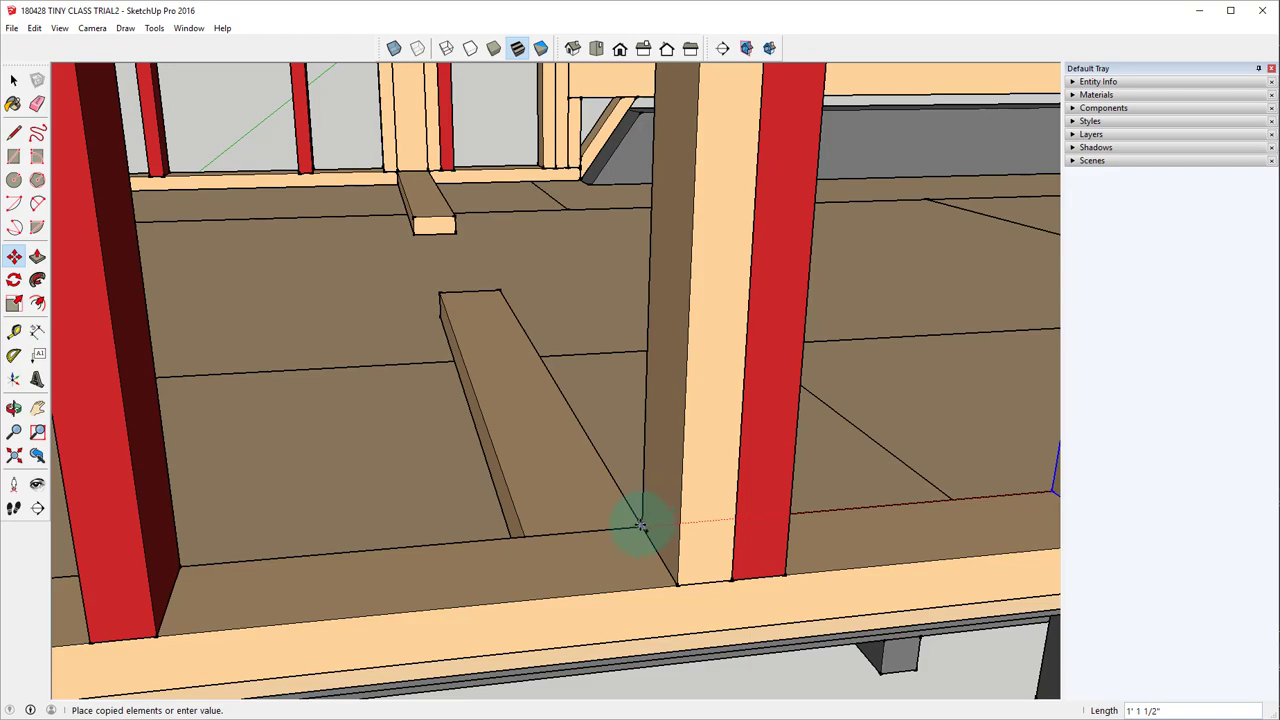
{"action": "left_click", "coordinate": [641, 527]}
{"action": "scroll", "coordinate": [810, 527], "scroll_direction": "down", "scroll_amount": 3}
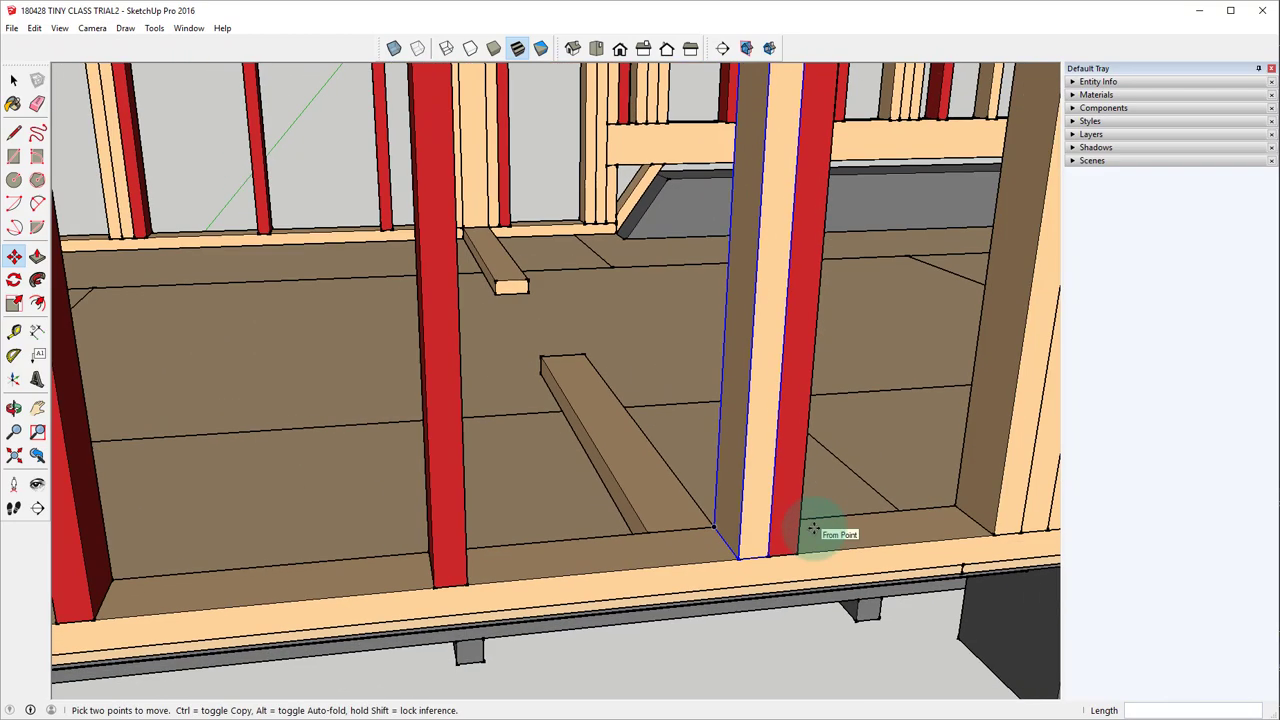
Move-copy the stud next to the red post 5 inches to the left.
{"action": "middle_click_drag", "start_coordinate": [826, 531], "coordinate": [709, 423]}
{"action": "scroll", "coordinate": [694, 543], "scroll_direction": "down", "scroll_amount": 5}
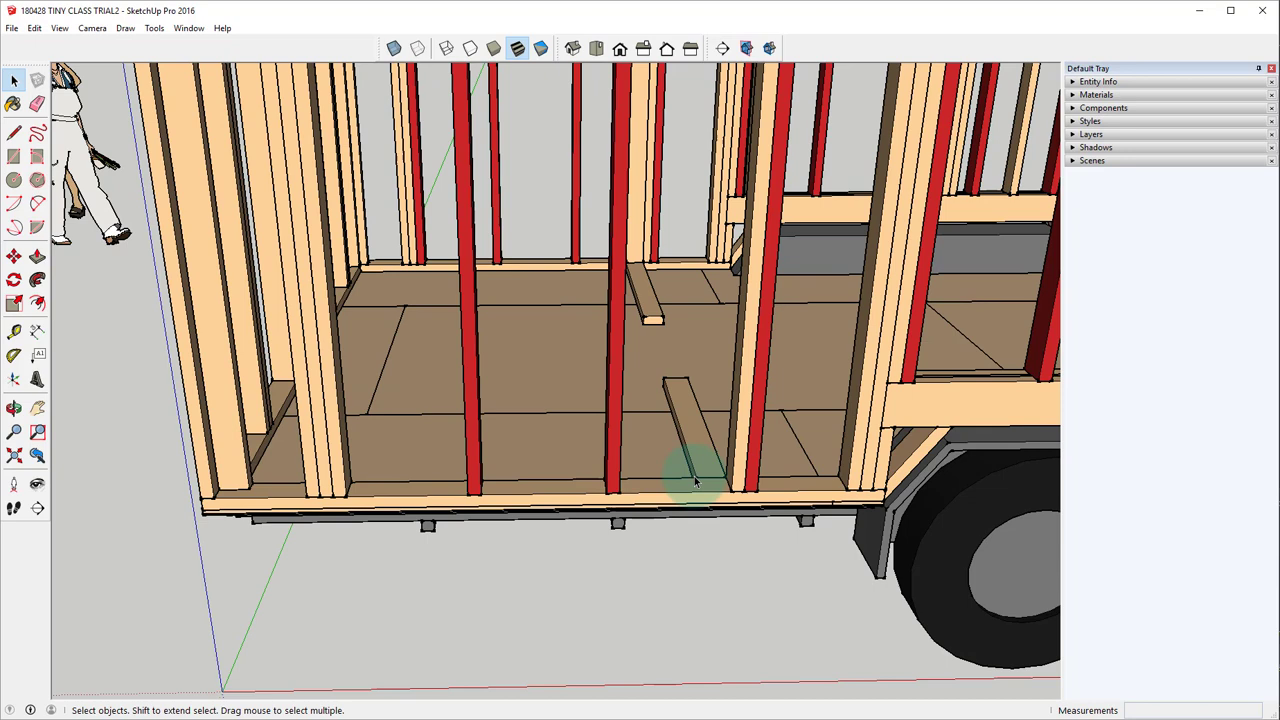
{"action": "scroll", "coordinate": [731, 483], "scroll_direction": "up", "scroll_amount": 5}
{"action": "left_click", "coordinate": [752, 486]}
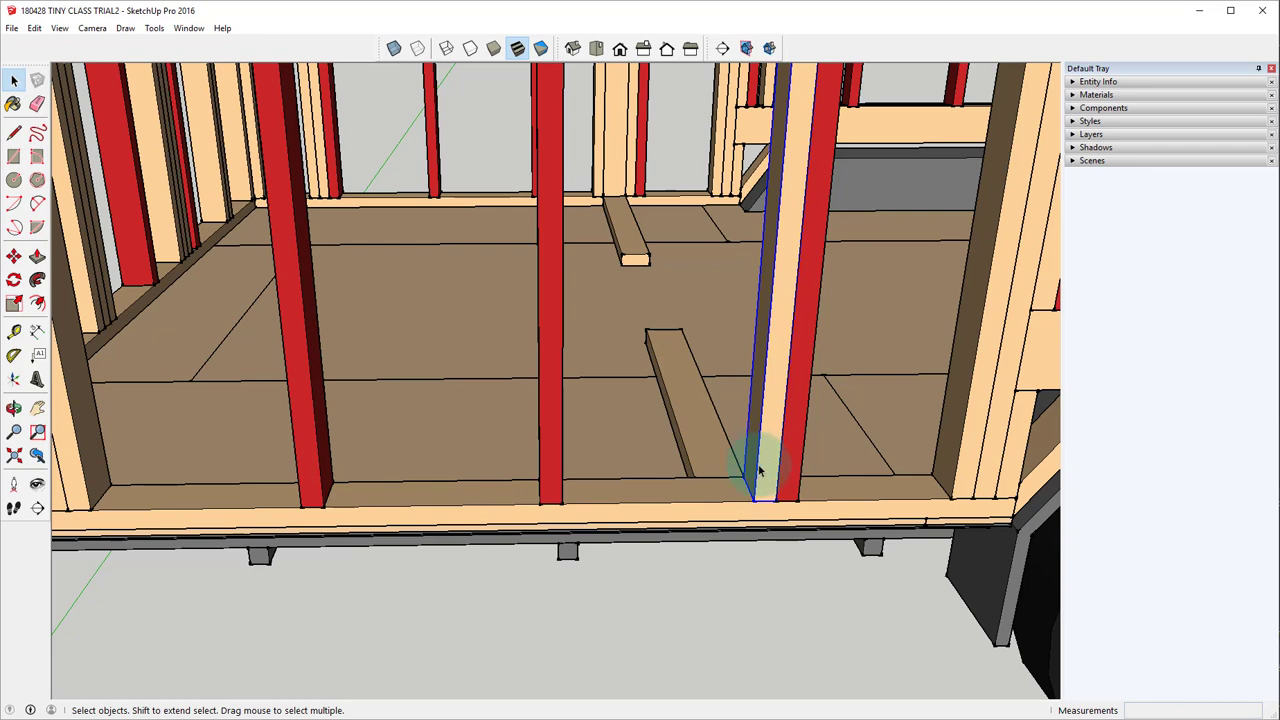
{"action": "key", "text": "m"}
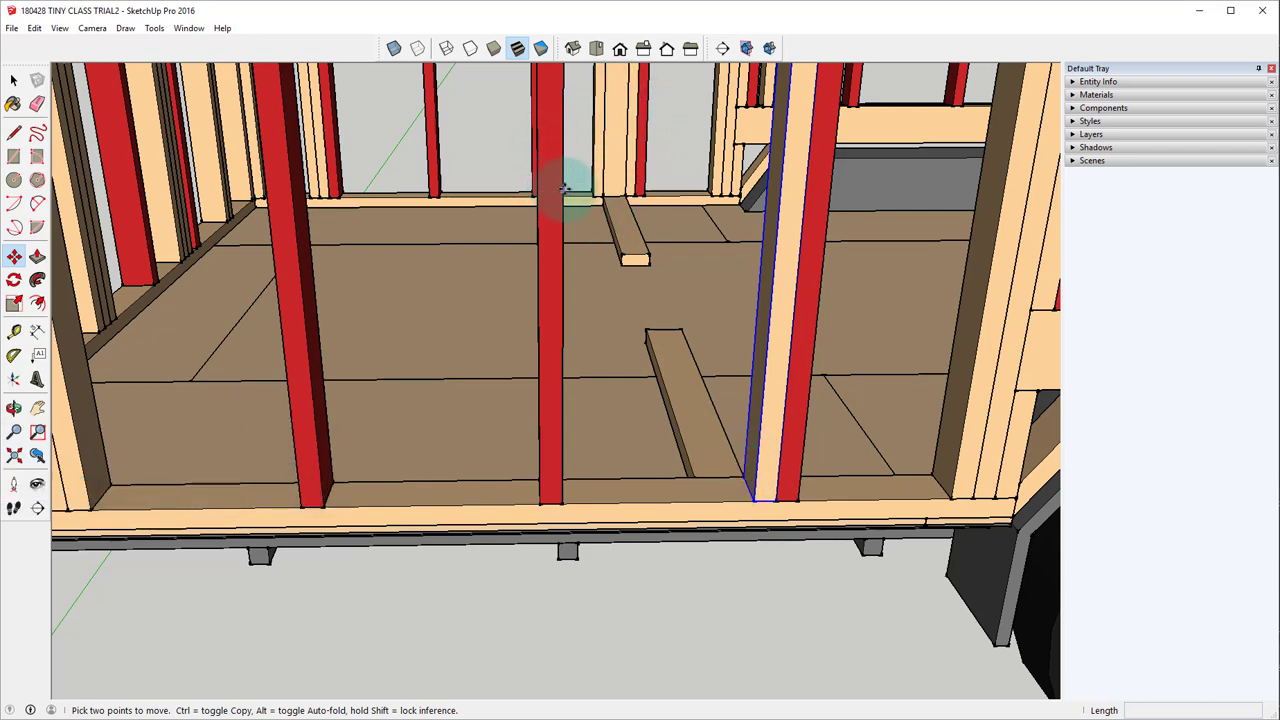
{"action": "left_click", "coordinate": [620, 193]}
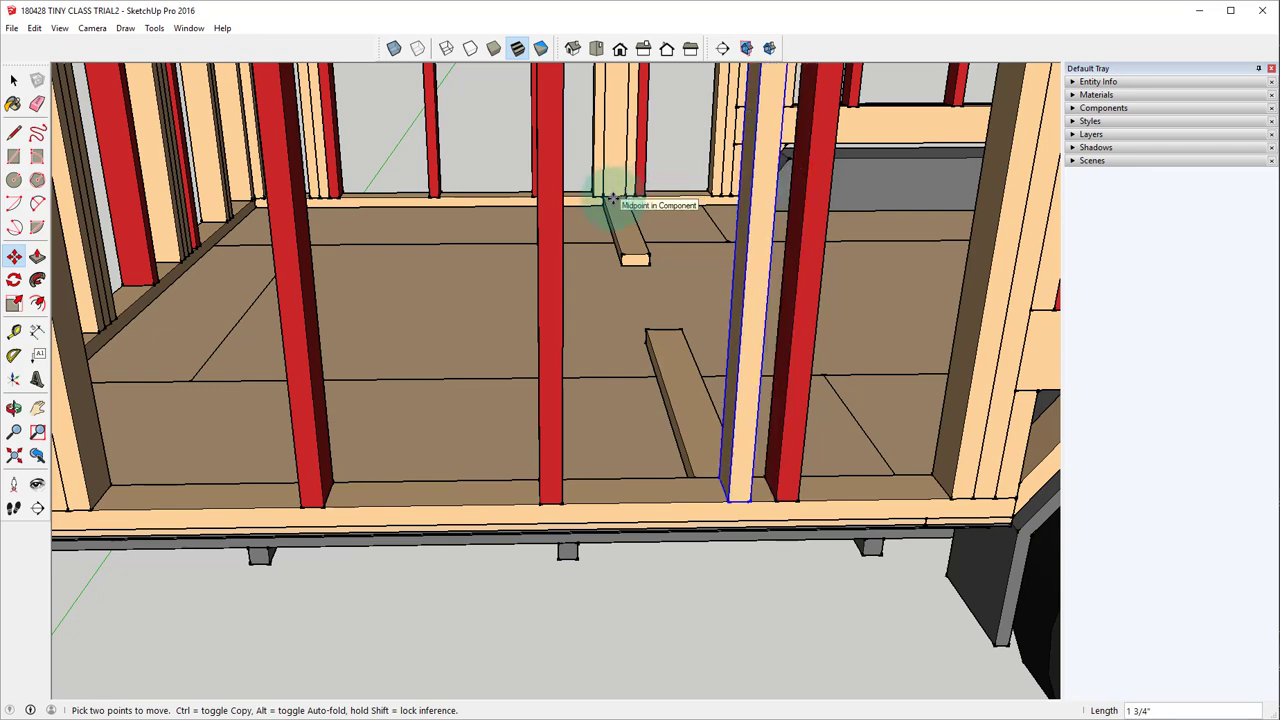
{"action": "key", "text": "ctrl"}
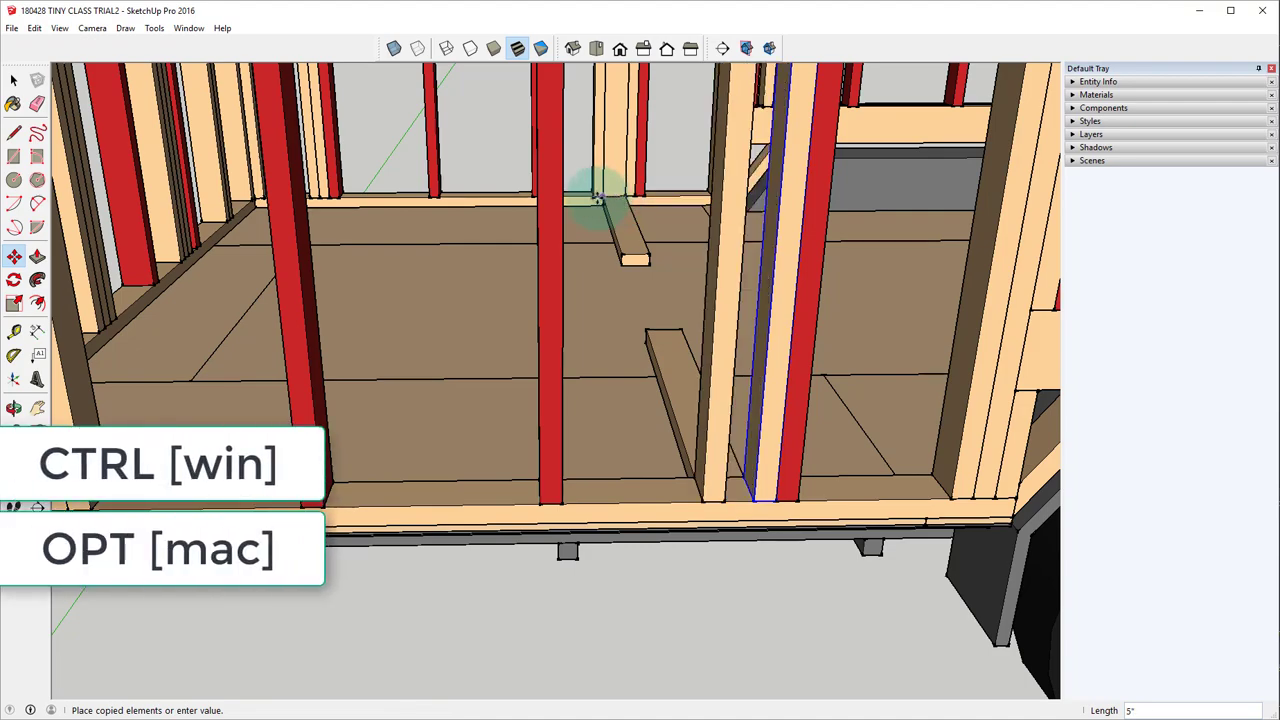
{"action": "left_click", "coordinate": [603, 205]}
{"action": "middle_click_drag", "start_coordinate": [603, 205], "coordinate": [677, 457]}
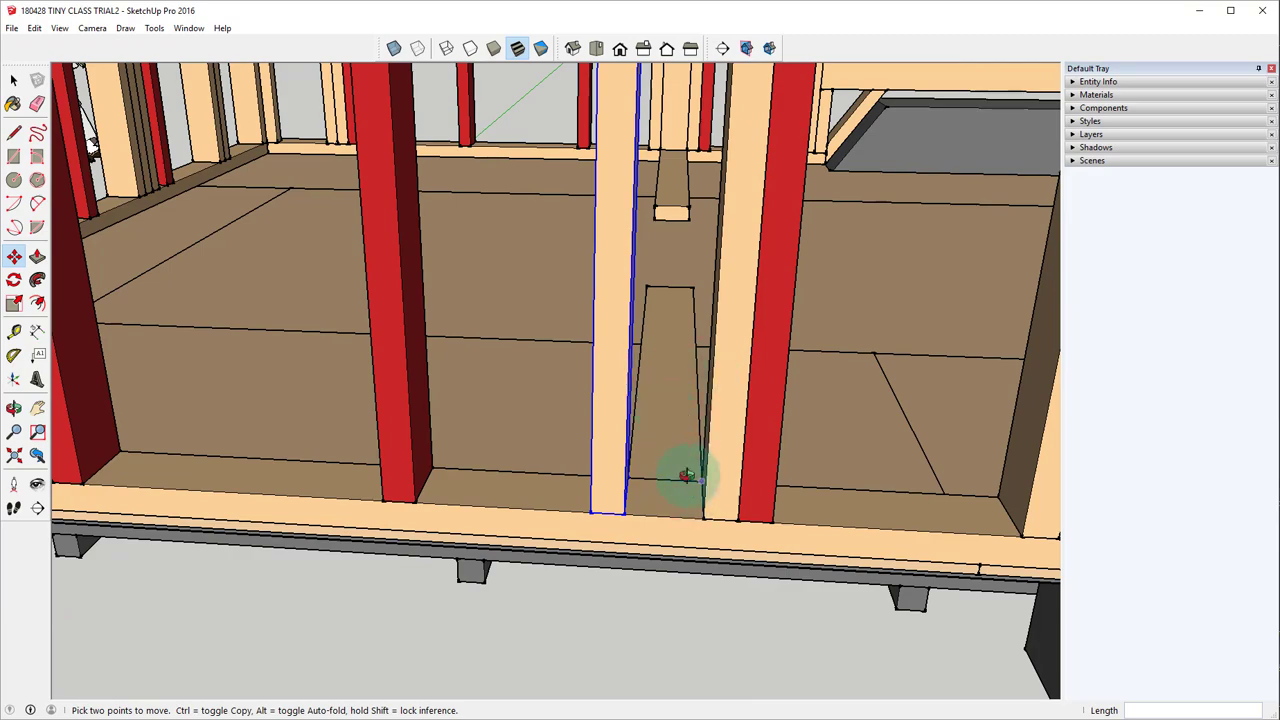
{"action": "middle_click_drag", "start_coordinate": [686, 474], "coordinate": [594, 563]}
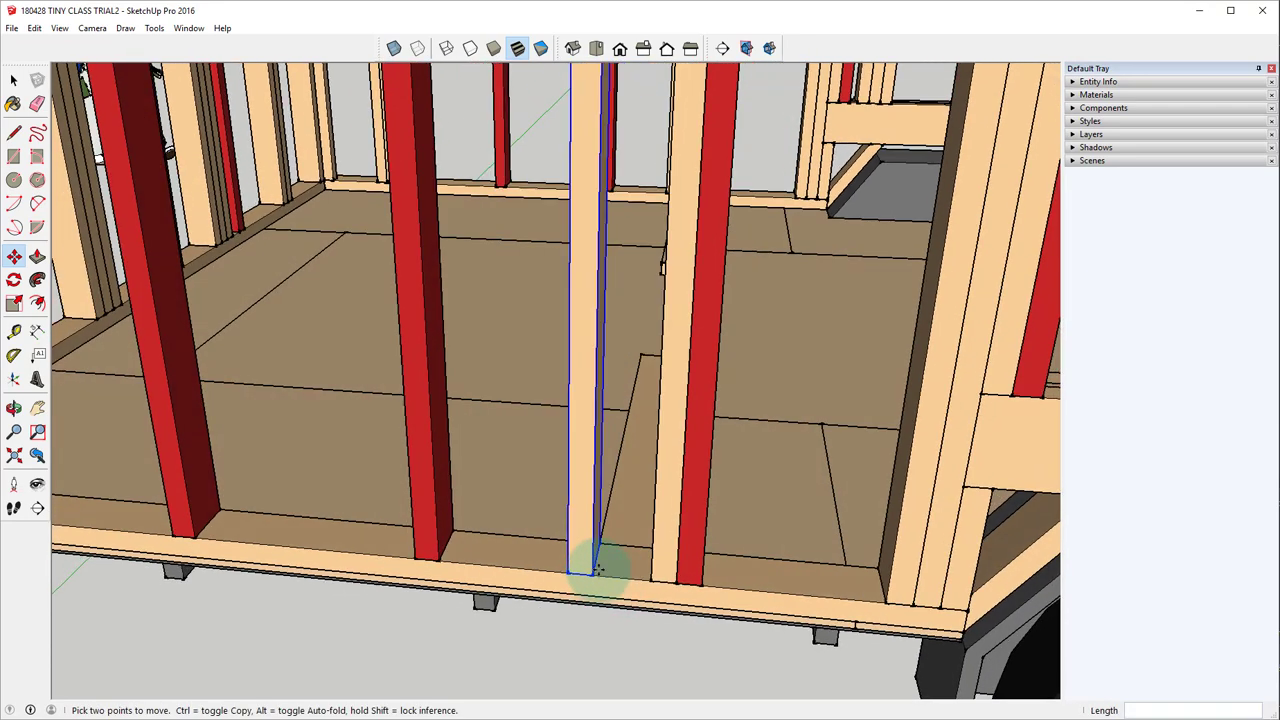
Rotate-copy the stud 90° about its corner, with the rotation plane locked to the floor.
{"action": "scroll", "coordinate": [592, 545], "scroll_direction": "up", "scroll_amount": 3}
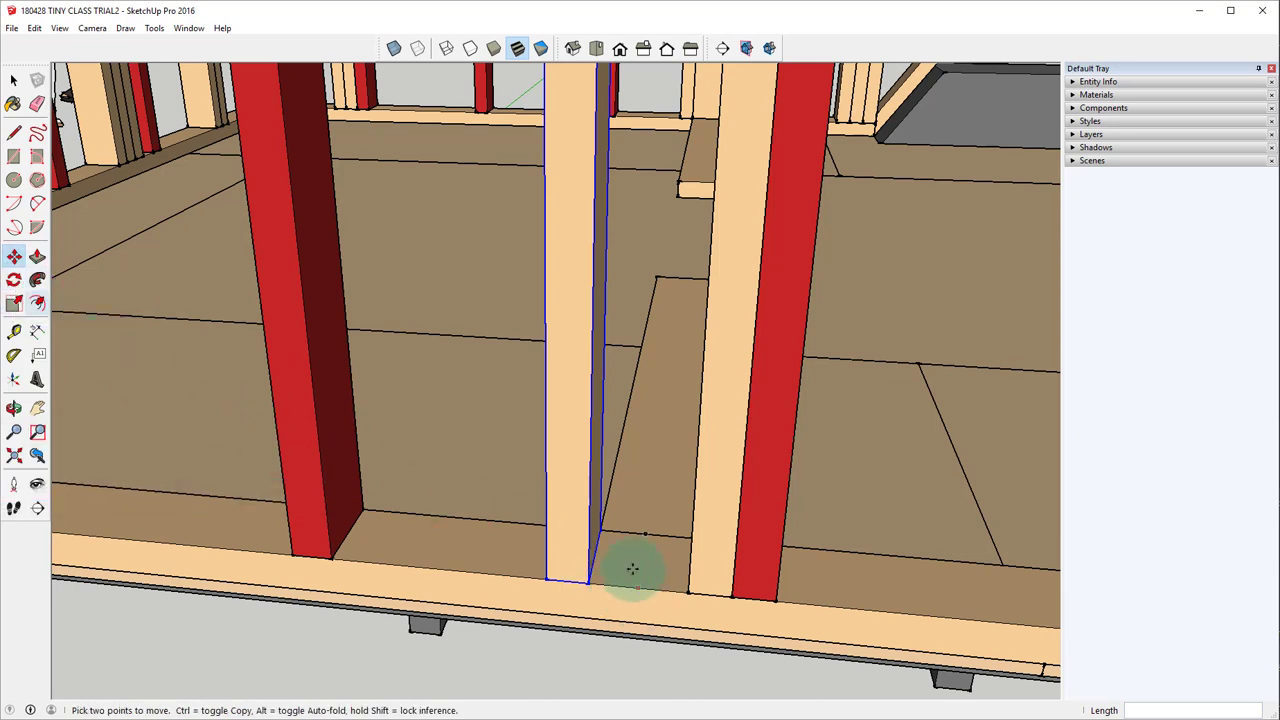
{"action": "key", "text": "q"}
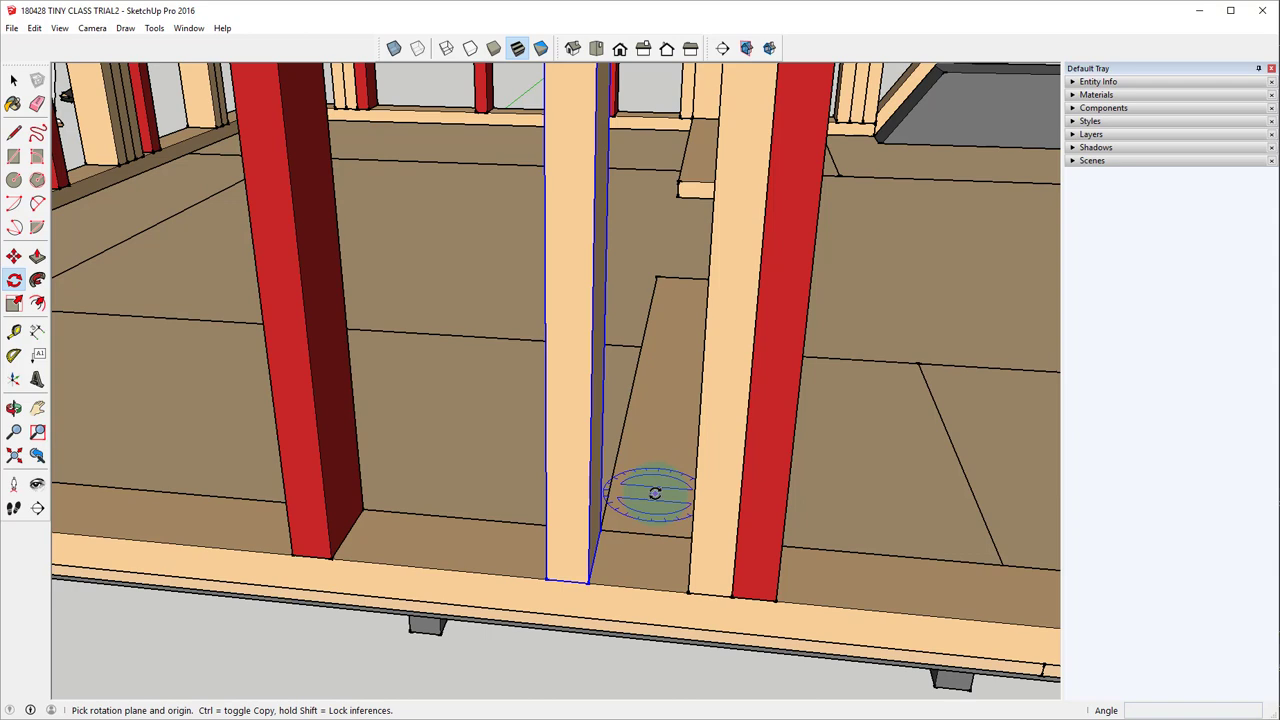
{"action": "key", "text": "shift"}
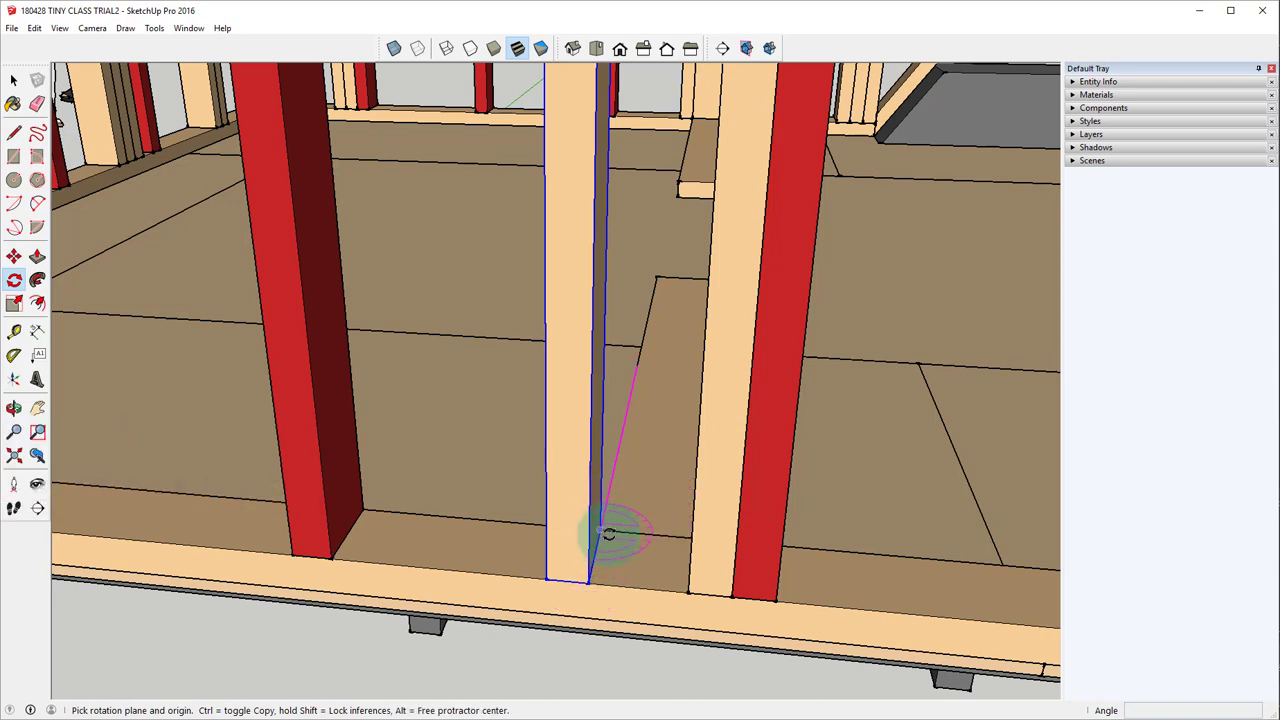
{"action": "left_click", "coordinate": [603, 531]}
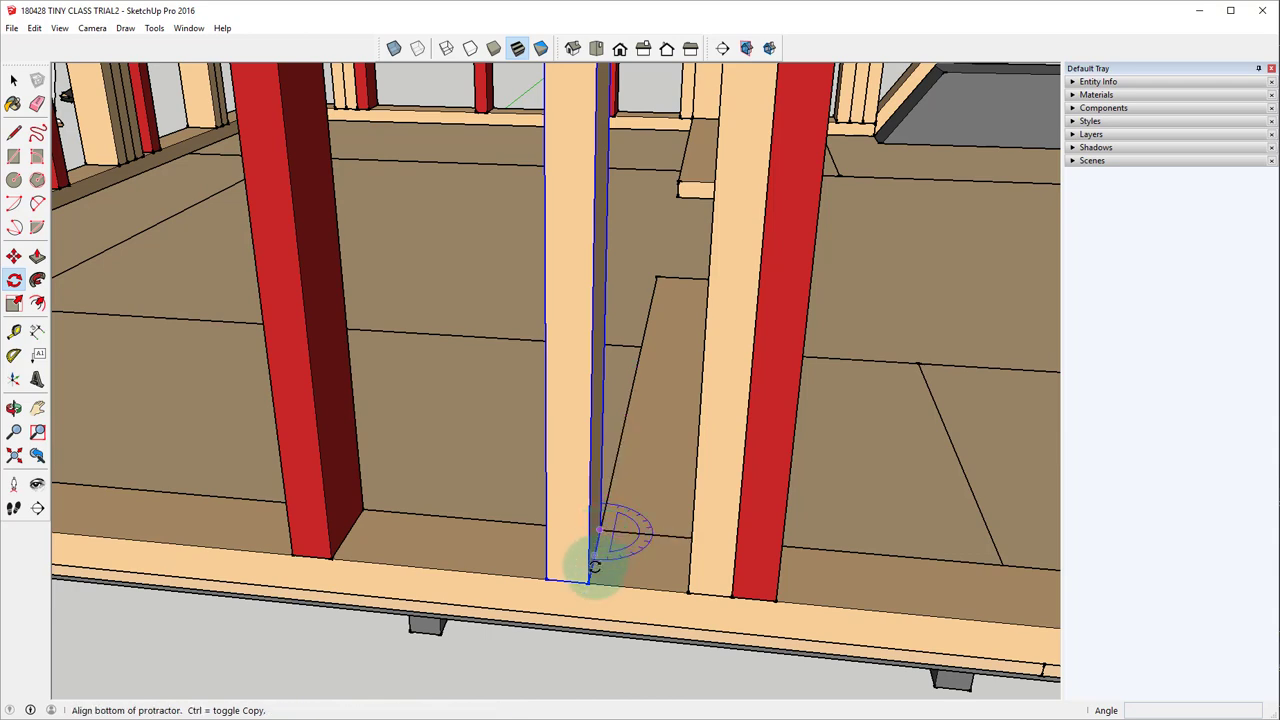
{"action": "left_click", "coordinate": [591, 581]}
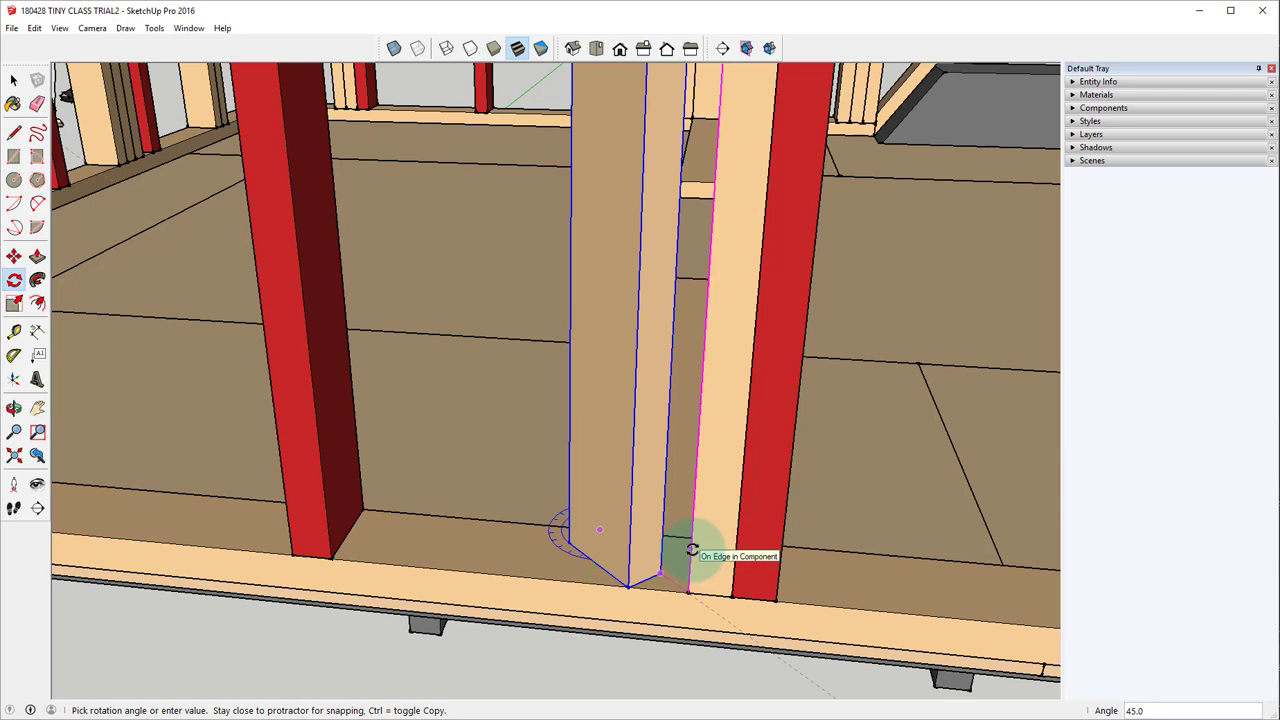
{"action": "key", "text": "ctrl"}
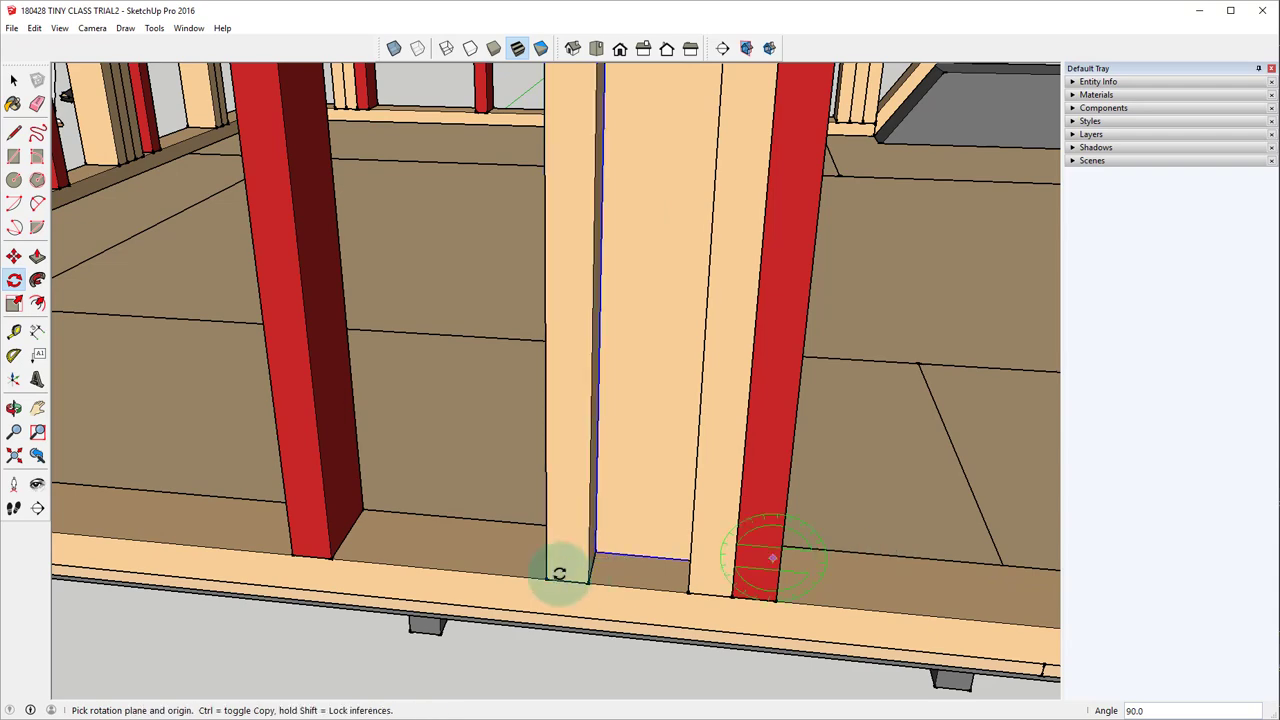
{"action": "middle_click_drag", "start_coordinate": [857, 529], "coordinate": [423, 149]}
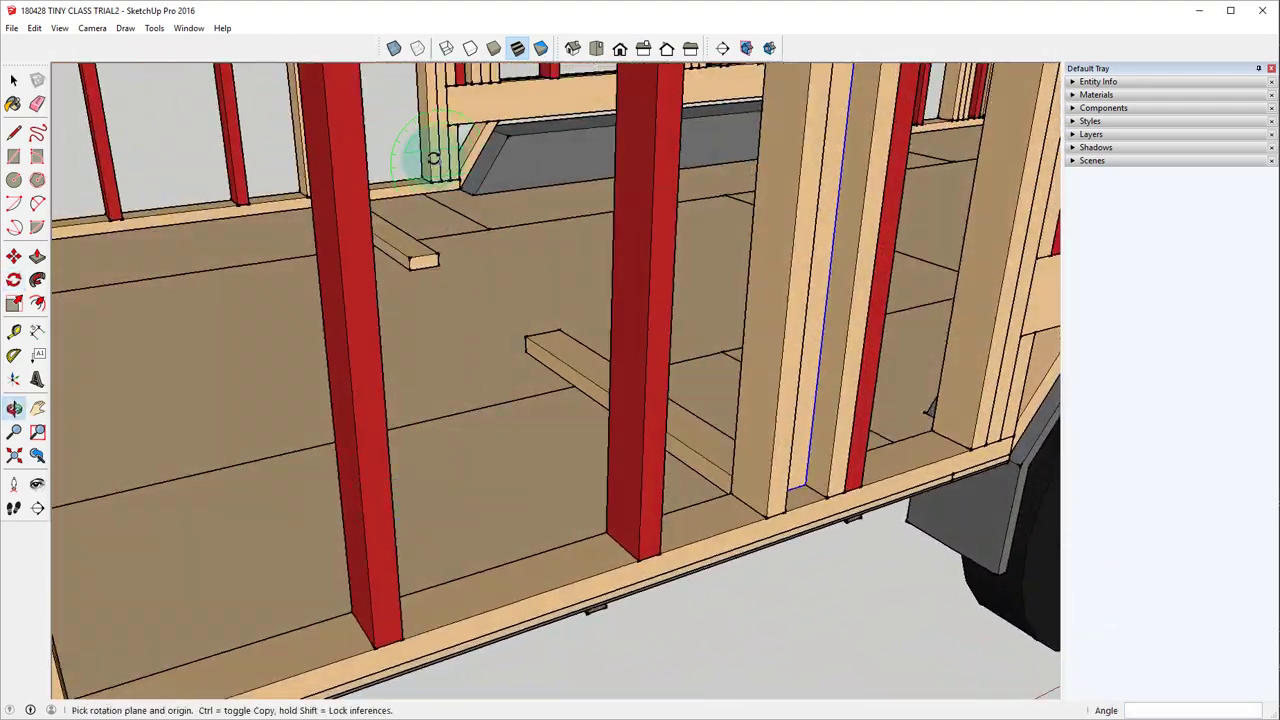
{"action": "scroll", "coordinate": [434, 200], "scroll_direction": "up", "scroll_amount": 2}
{"action": "middle_click_drag", "start_coordinate": [324, 178], "coordinate": [400, 240]}
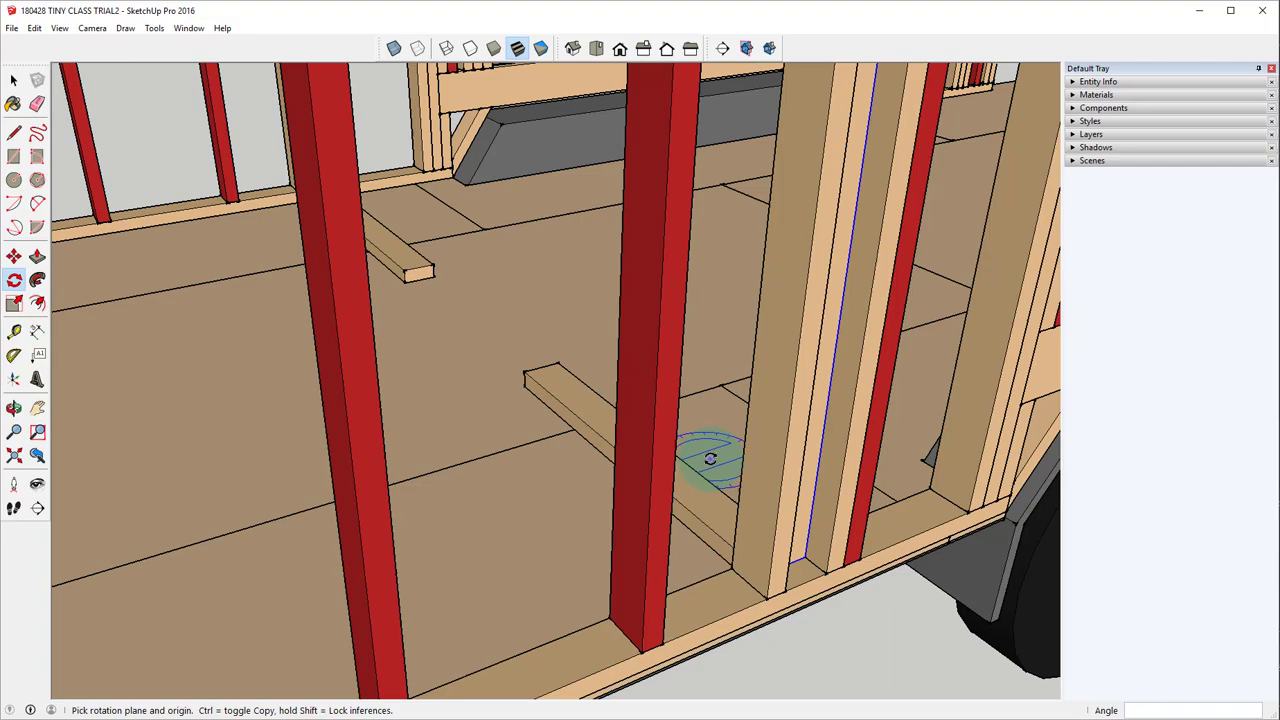
{"action": "scroll", "coordinate": [698, 455], "scroll_direction": "down", "scroll_amount": 2}
{"action": "middle_click_drag", "start_coordinate": [697, 468], "coordinate": [676, 495]}
{"action": "key", "text": "space"}
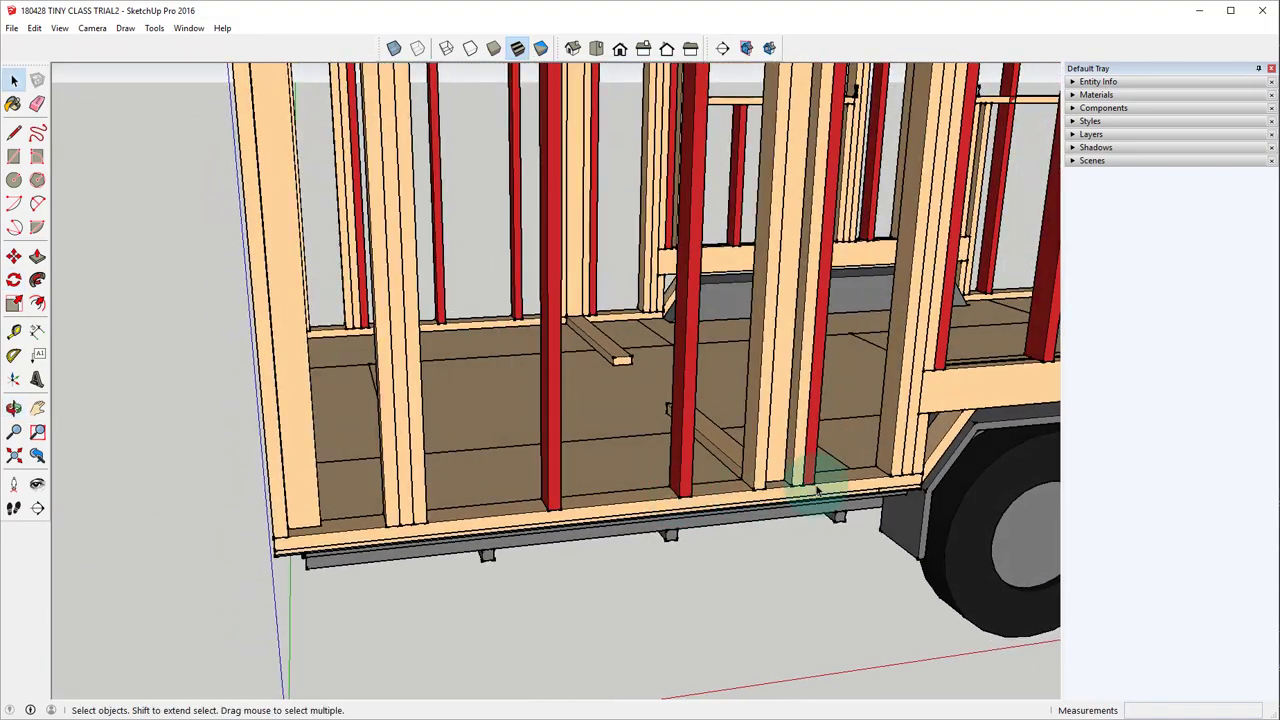
{"action": "scroll", "coordinate": [826, 484], "scroll_direction": "down", "scroll_amount": 3}
{"action": "middle_click_drag", "start_coordinate": [829, 476], "coordinate": [742, 484]}
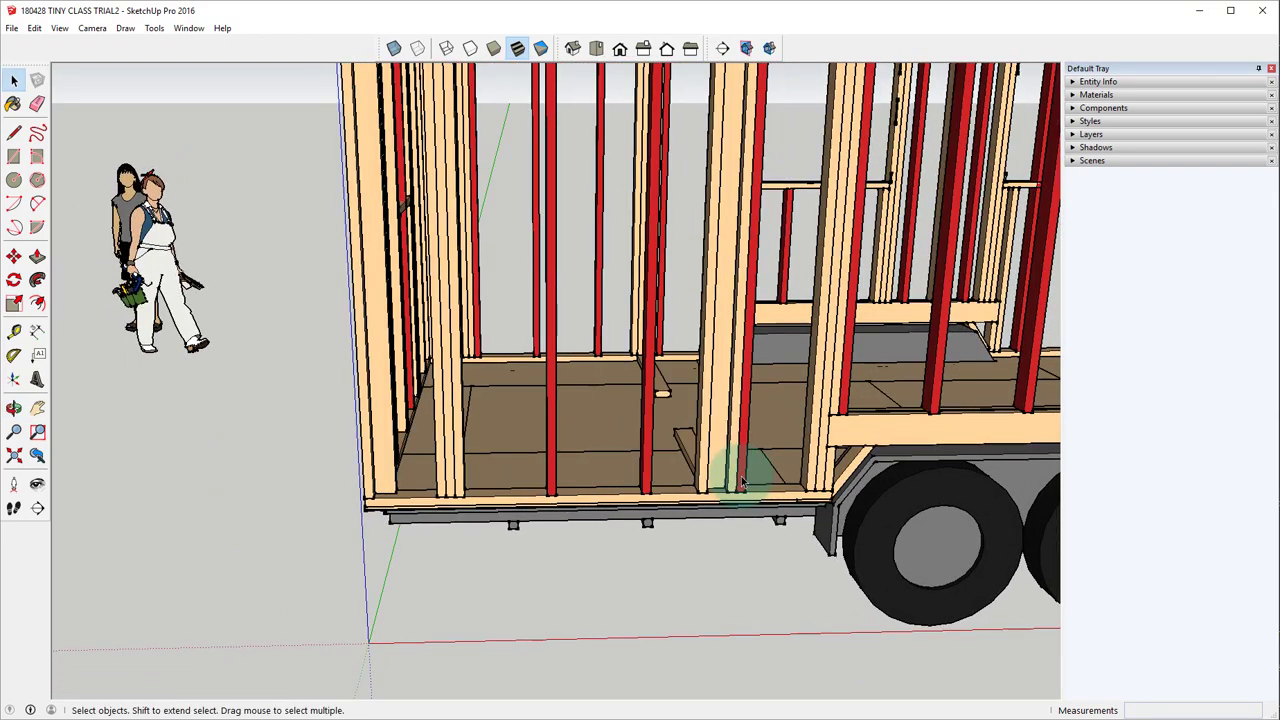
{"action": "middle_click_drag", "start_coordinate": [742, 484], "coordinate": [695, 470]}
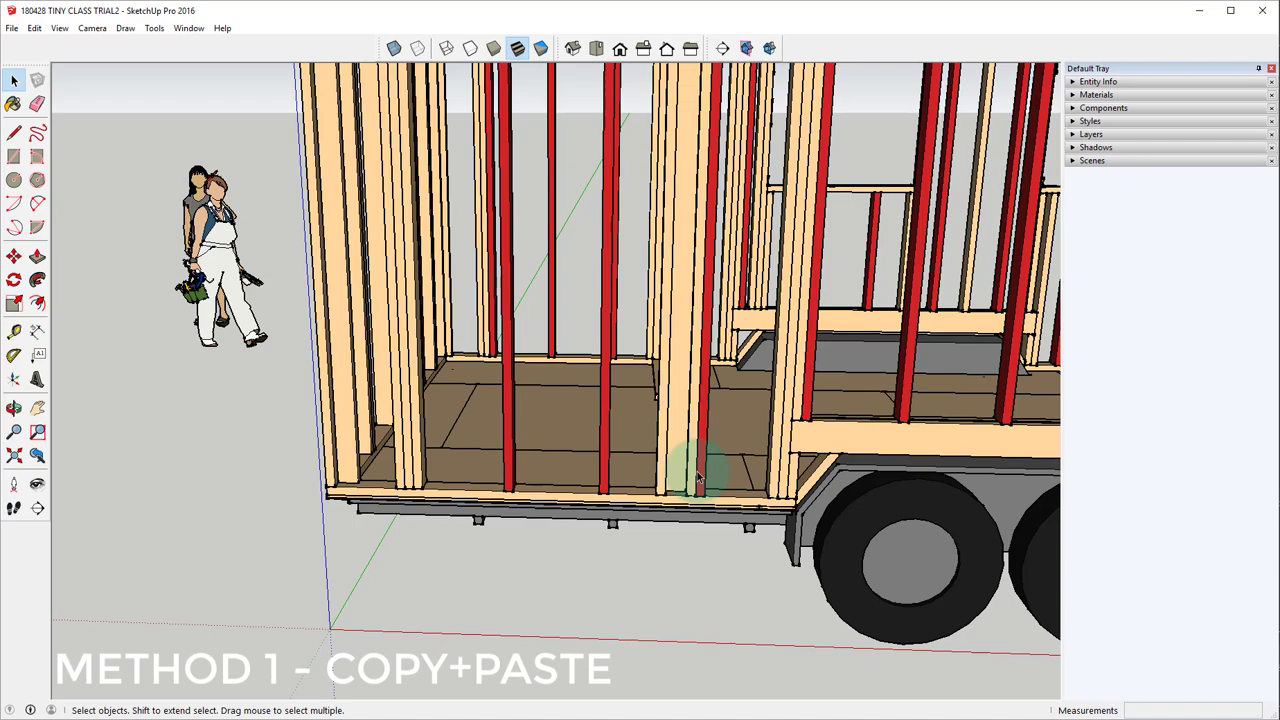
{"action": "middle_click_drag", "start_coordinate": [693, 473], "coordinate": [757, 471]}
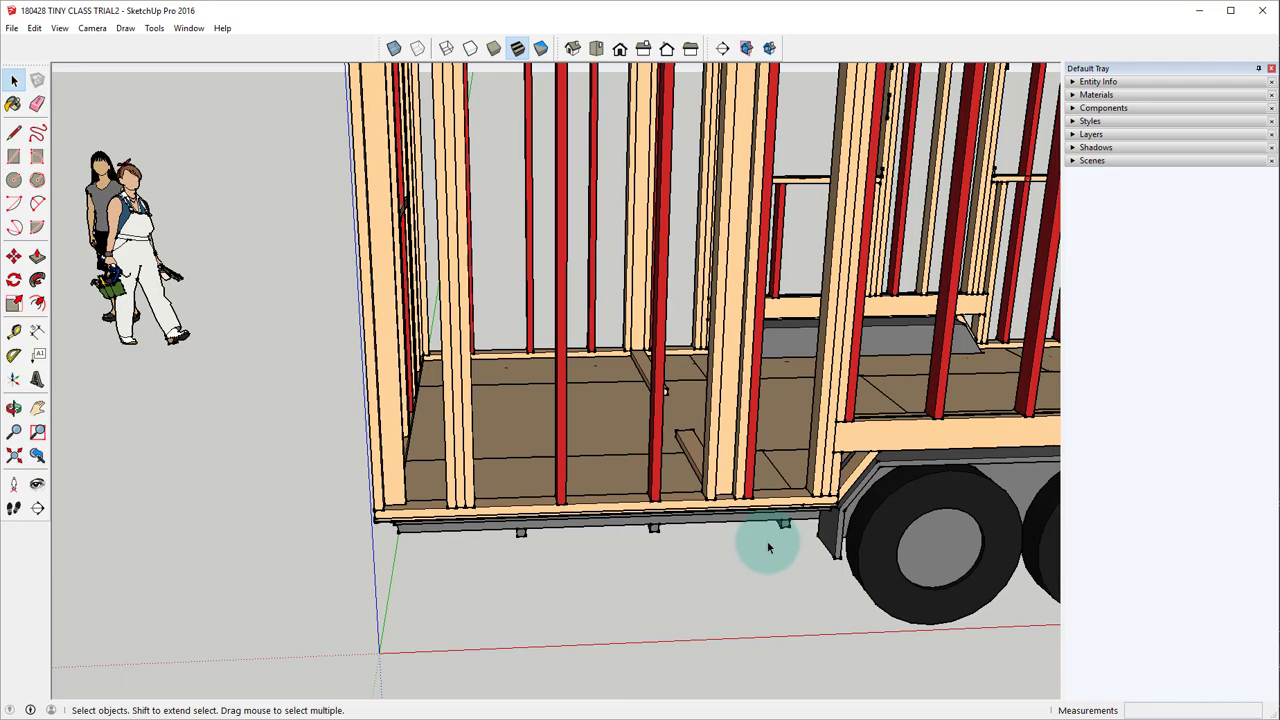
{"action": "middle_click_drag", "start_coordinate": [769, 547], "coordinate": [620, 522]}
{"action": "scroll", "coordinate": [329, 471], "scroll_direction": "down", "scroll_amount": 5}
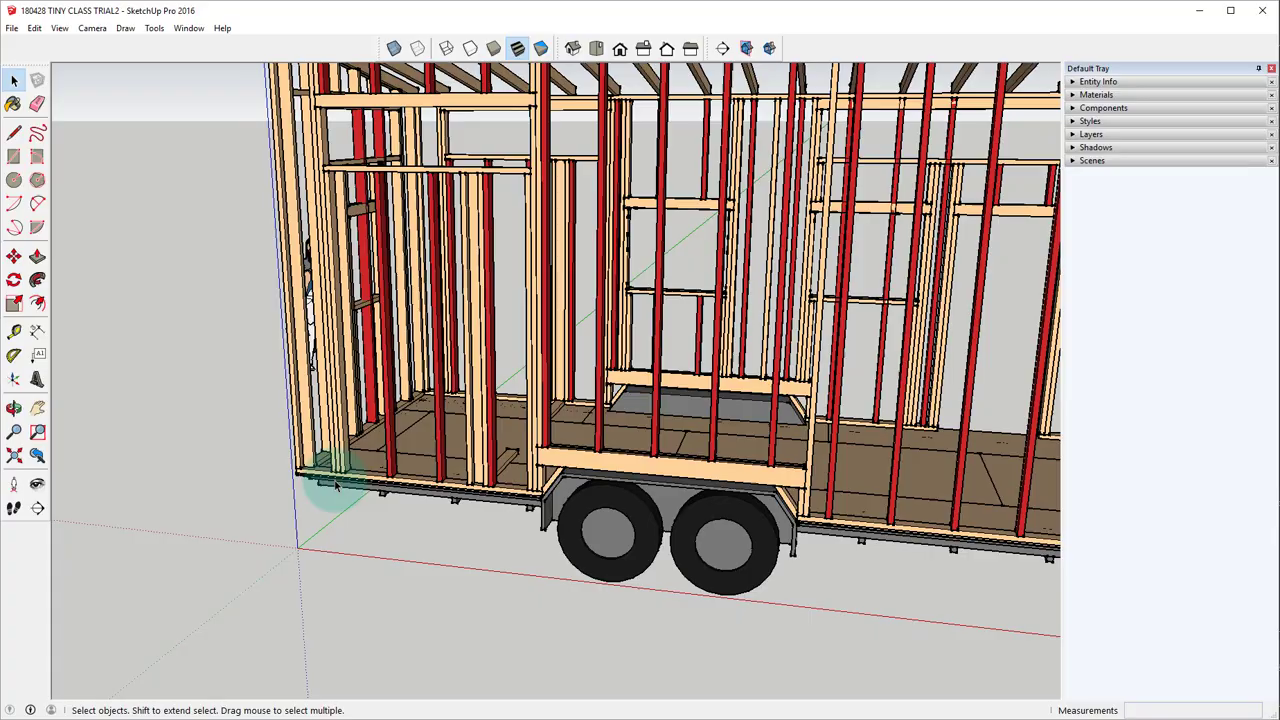
{"action": "middle_click_drag", "start_coordinate": [329, 471], "coordinate": [951, 506]}
{"action": "scroll", "coordinate": [540, 513], "scroll_direction": "down", "scroll_amount": 5}
{"action": "scroll", "coordinate": [613, 567], "scroll_direction": "down", "scroll_amount": 2}
{"action": "middle_click_drag", "start_coordinate": [613, 567], "coordinate": [418, 402]}
{"action": "scroll", "coordinate": [680, 354], "scroll_direction": "up", "scroll_amount": 5}
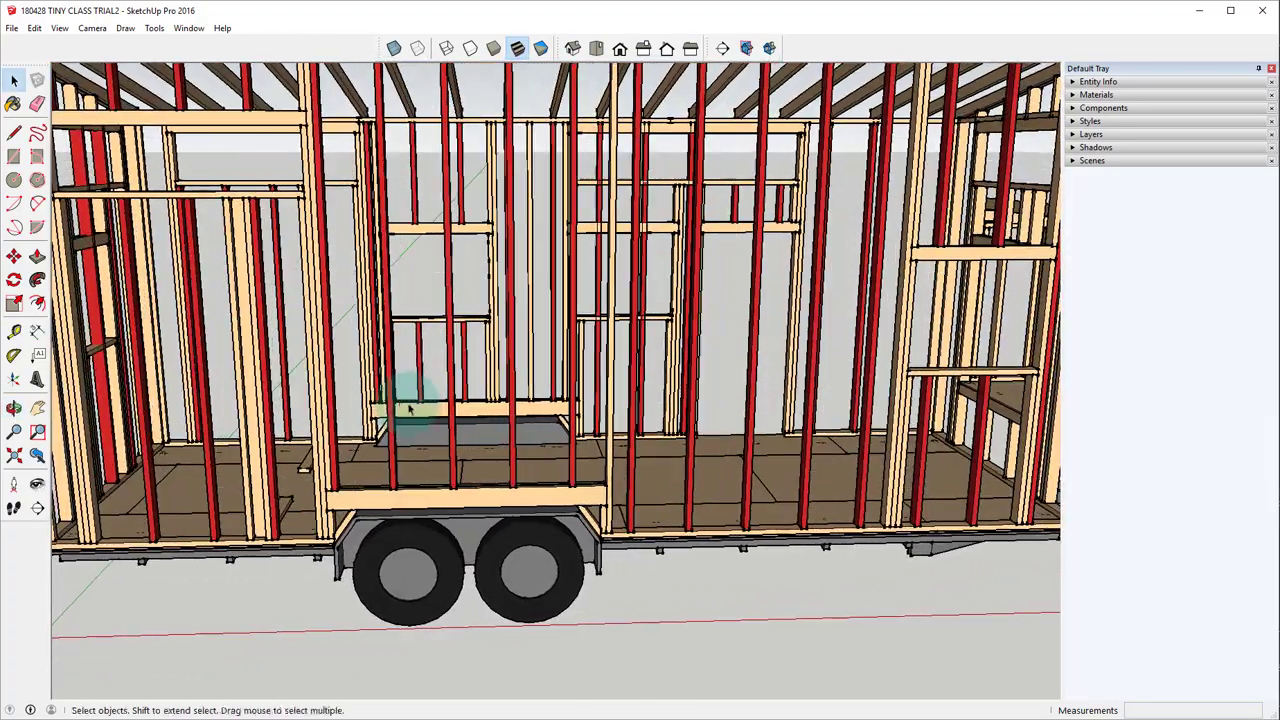